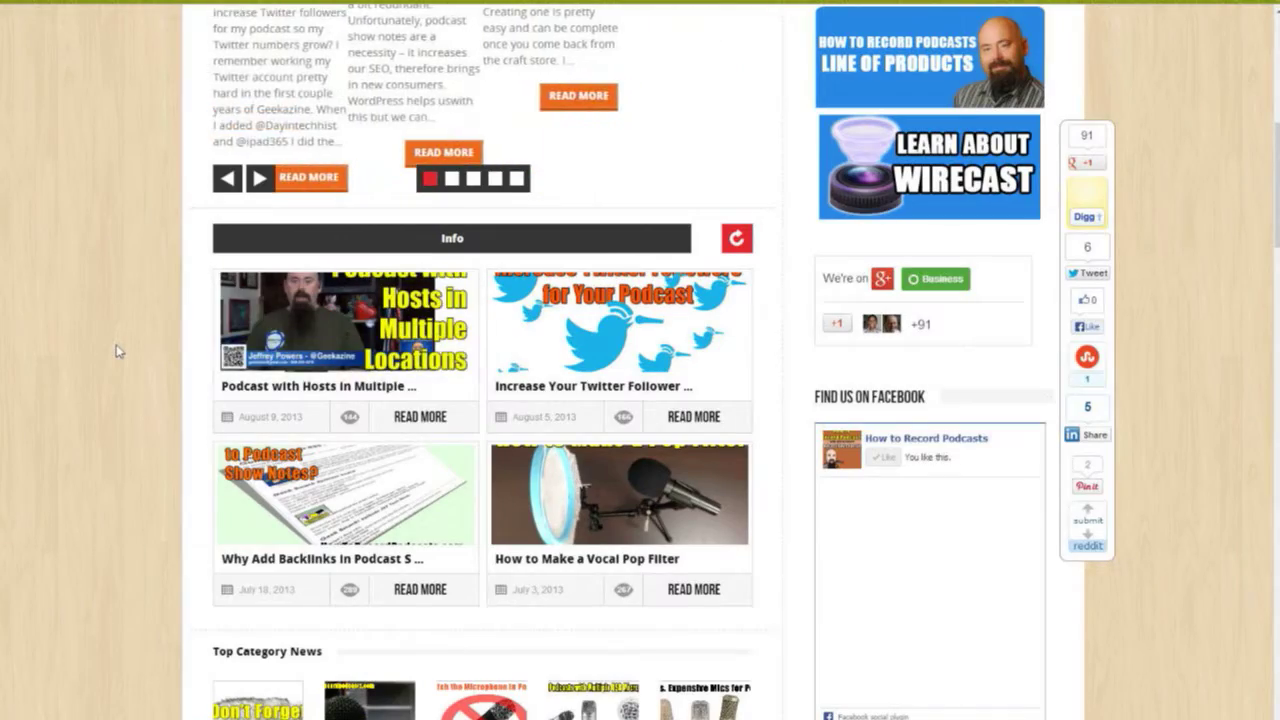
# Step: Look over the How to Record Podcasts site and the Day in Tech History homepage with its latest episode posts
pyautogui.scroll(10, 120, 352)
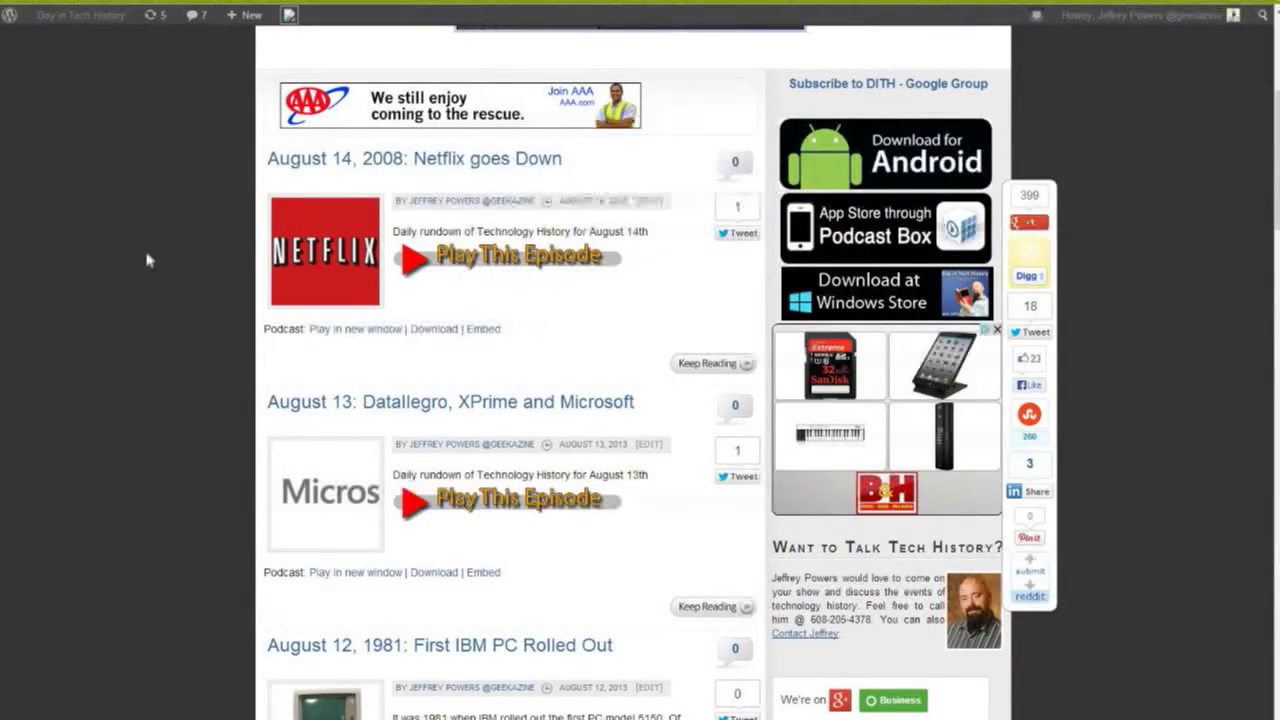
pyautogui.scroll(4, 147, 260)
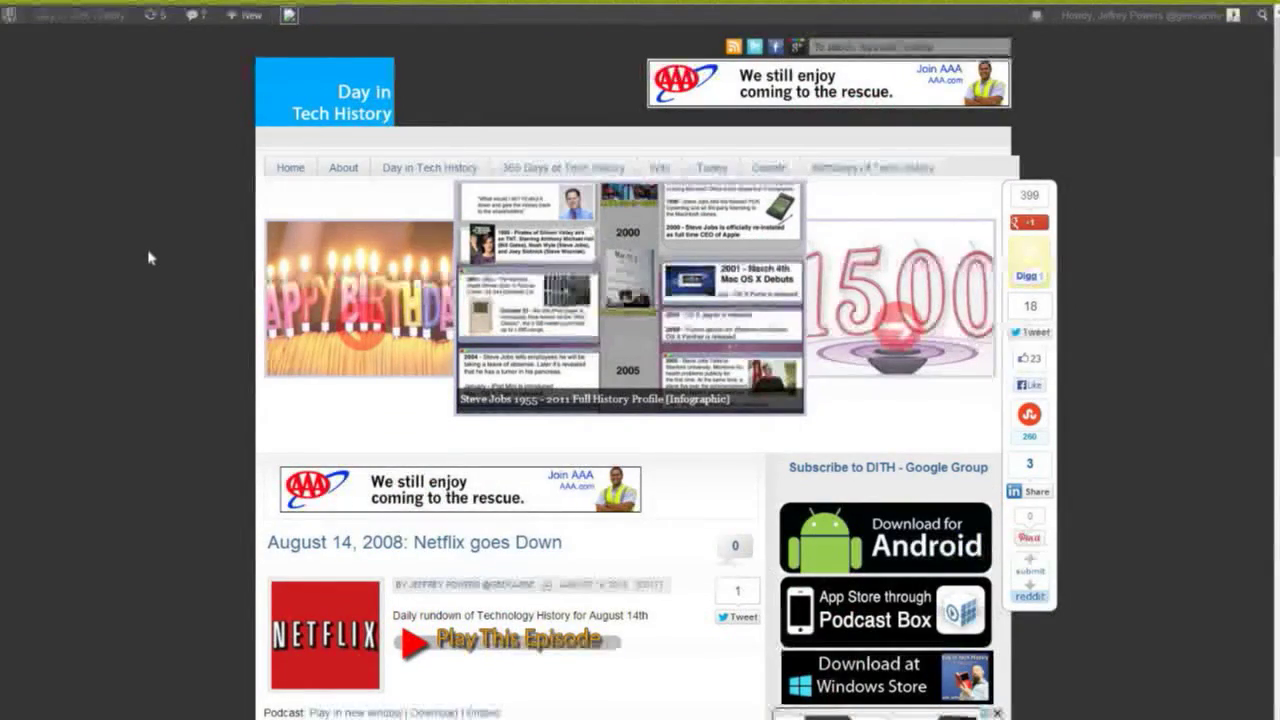
pyautogui.scroll(-3, 148, 258)
pyautogui.scroll(-1, 148, 258)
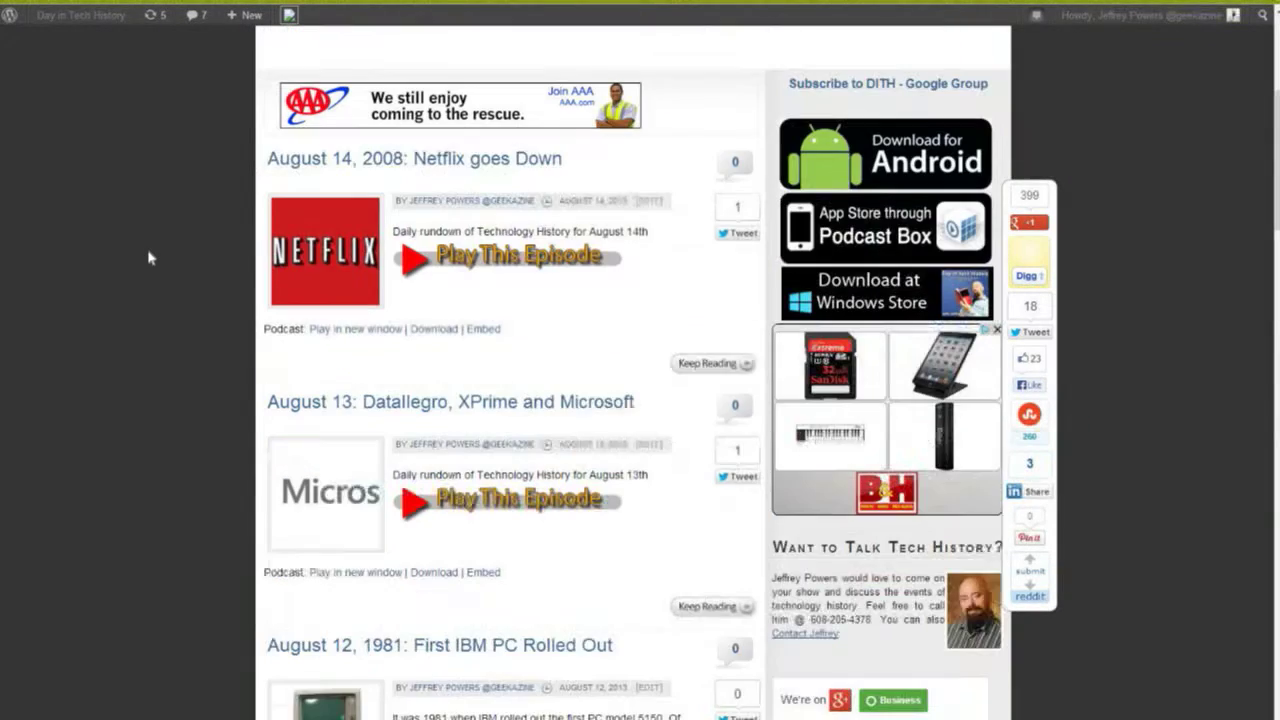
pyautogui.scroll(-2, 148, 258)
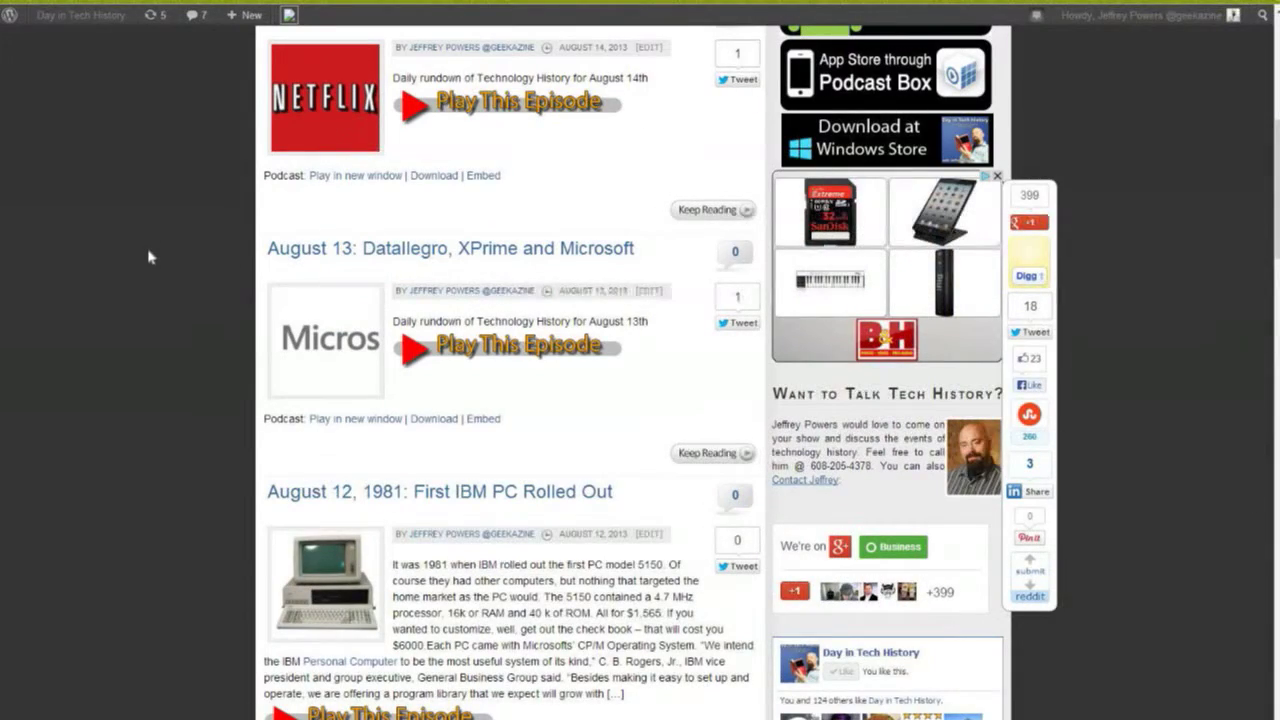
pyautogui.scroll(-2, 148, 258)
pyautogui.scroll(3, 148, 258)
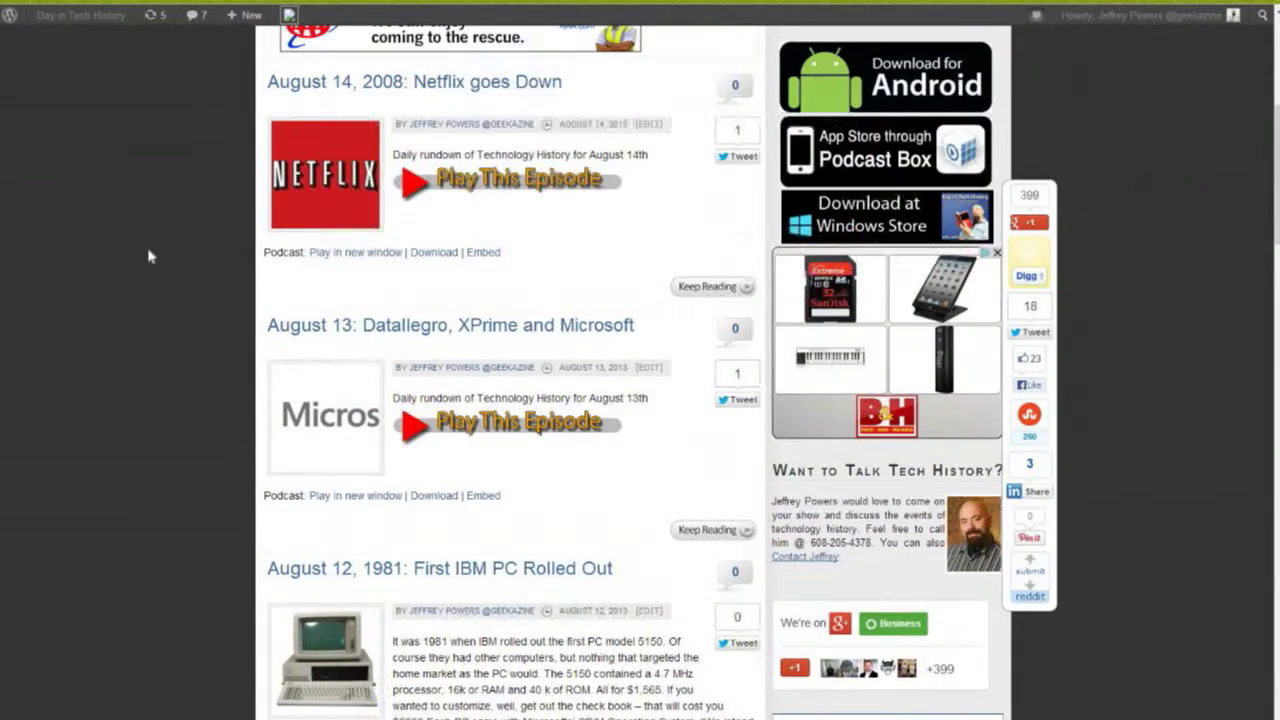
pyautogui.scroll(1, 148, 257)
pyautogui.scroll(-8, 148, 257)
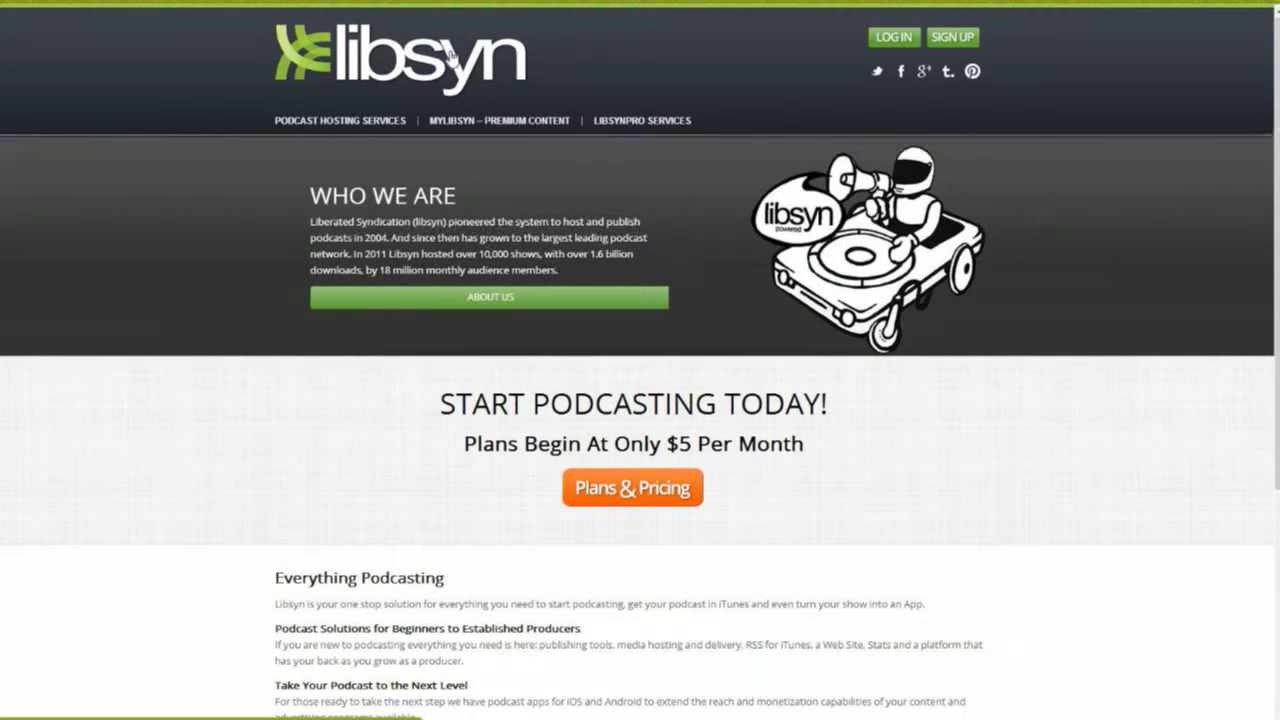
# Step: Open Libsyn's Plans & Pricing page and review the plan comparison chart
pyautogui.click(625, 492)
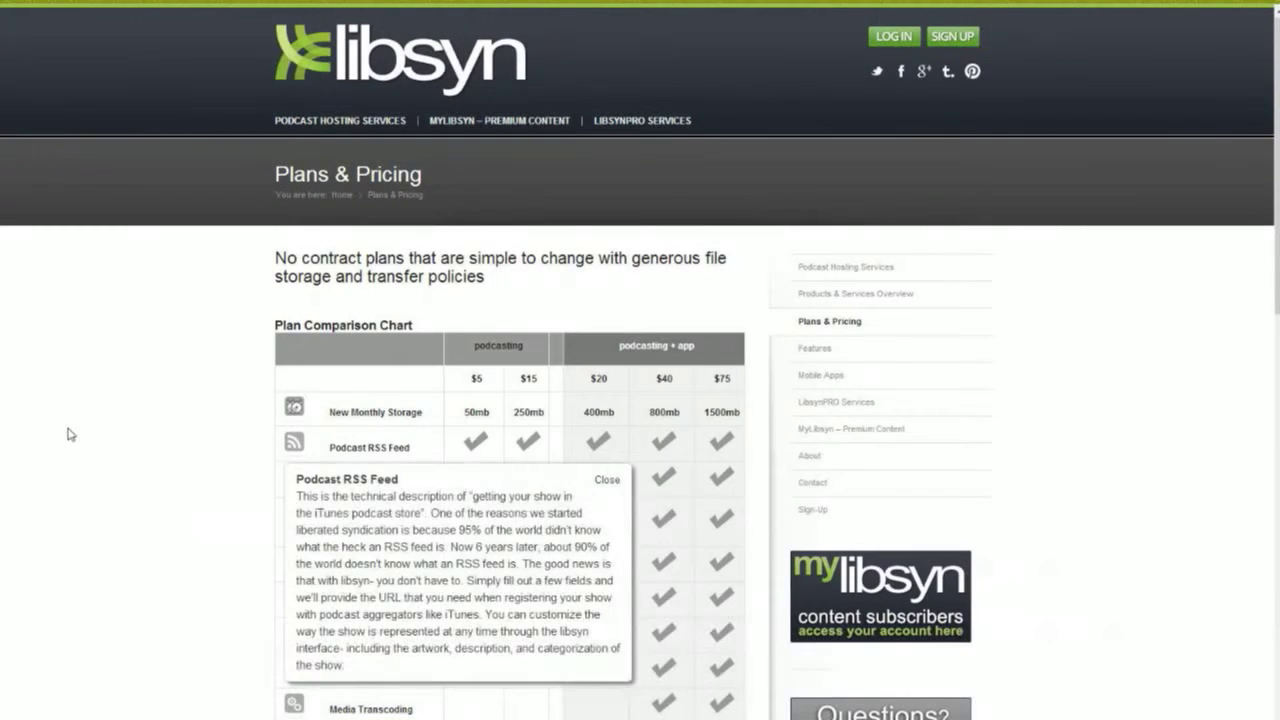
pyautogui.scroll(-4, 105, 445)
pyautogui.scroll(2, 107, 447)
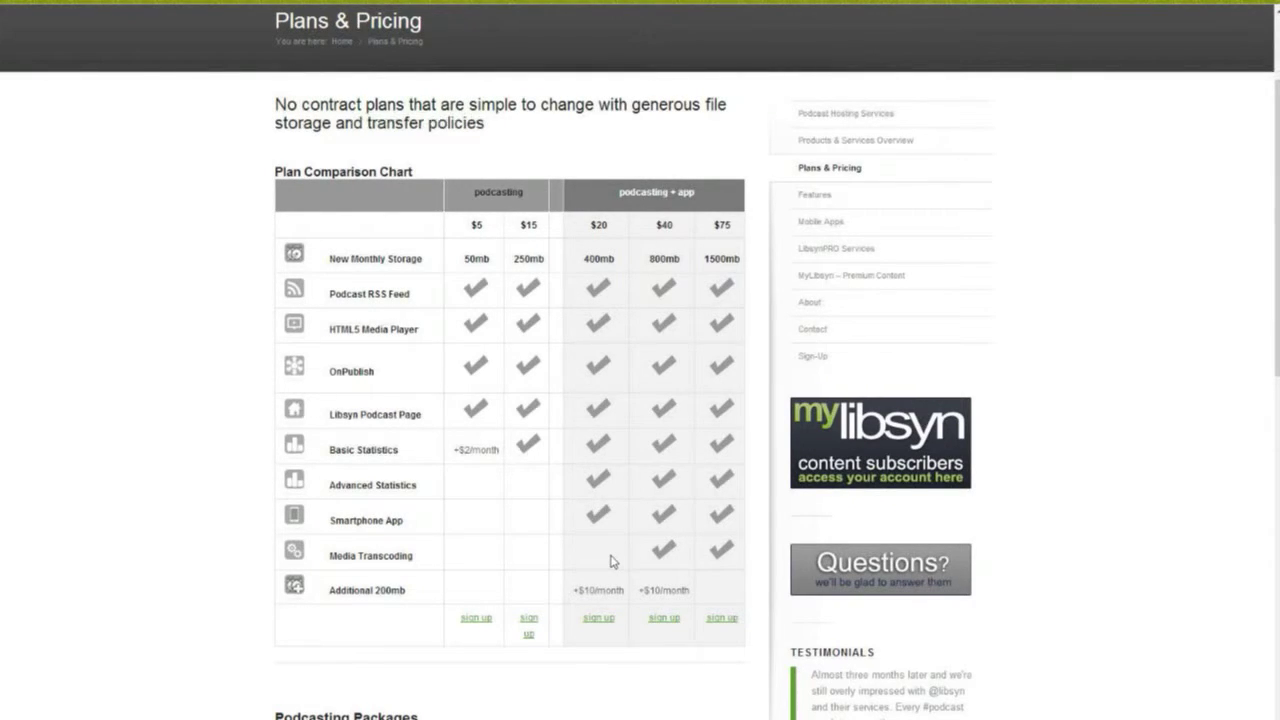
# Step: Switch to the Libsyn dashboard, display the show's RSS feed, select the Libsyn Classic Feed URL and close the feed pop-up
pyautogui.click(4, 1)
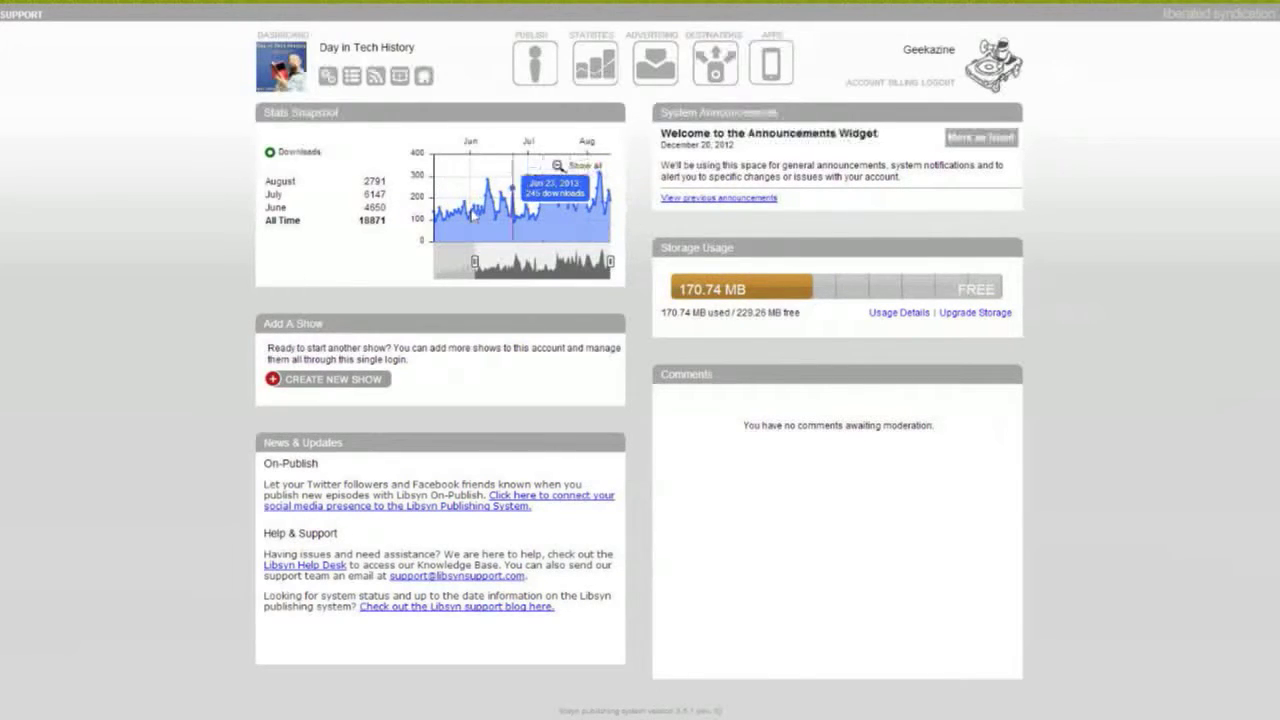
pyautogui.click(376, 80)
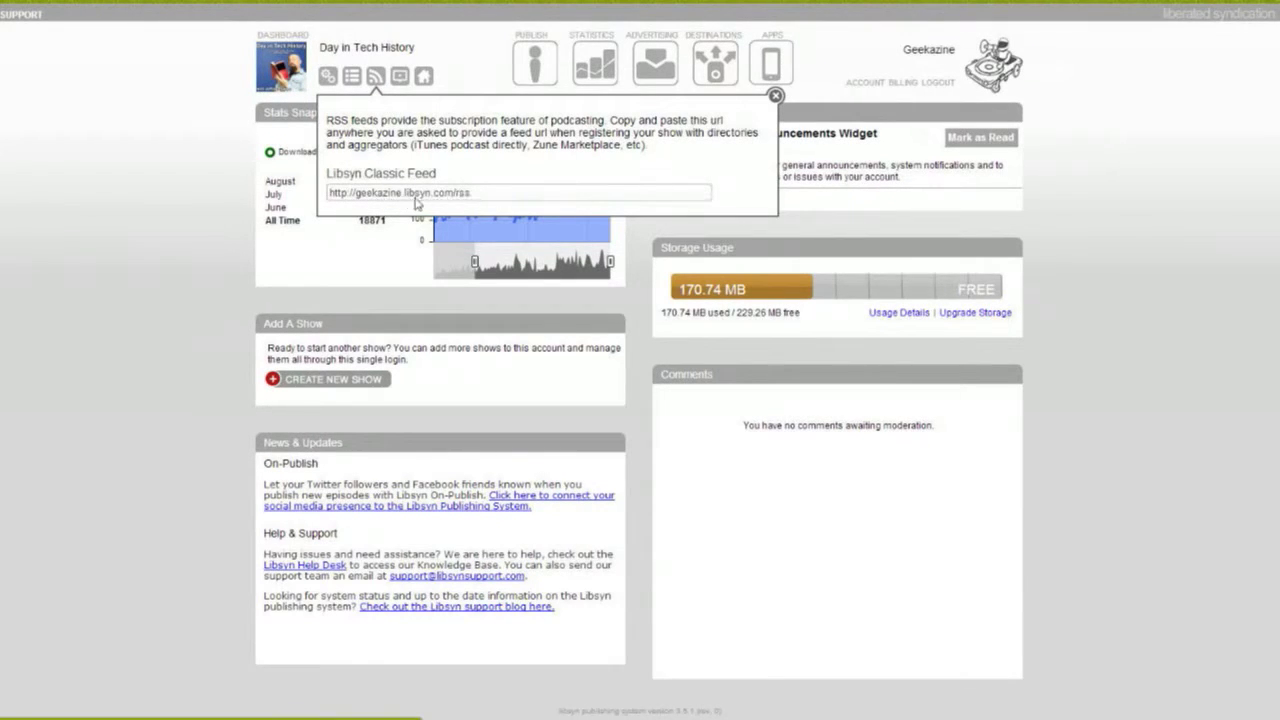
pyautogui.click(479, 197)
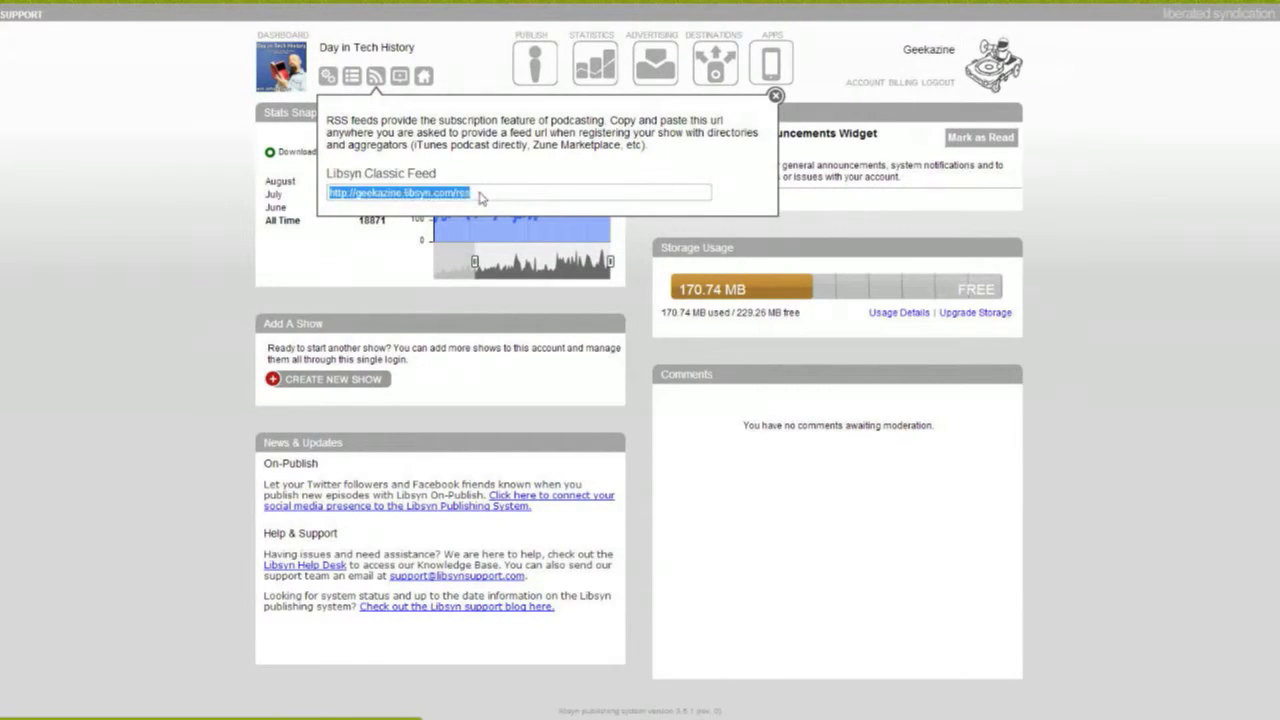
pyautogui.click(455, 67)
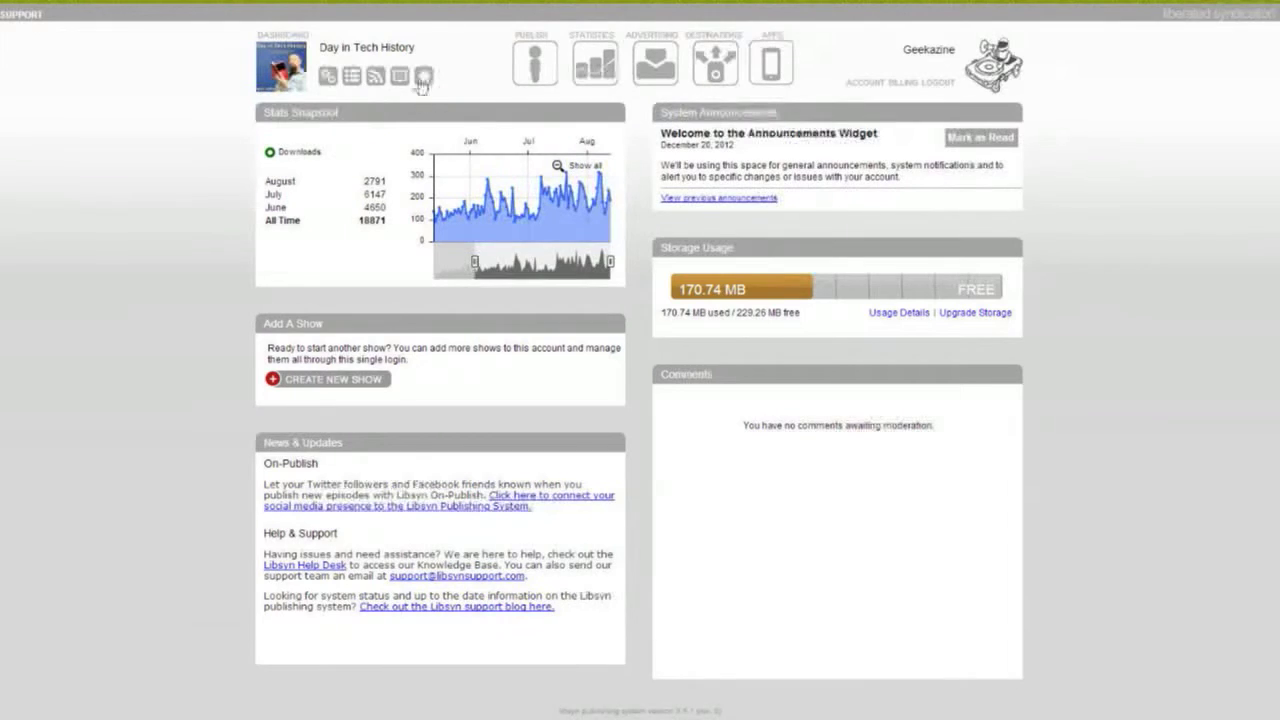
# Step: Open the show's Libsyn podcast page and look through its published episode posts
pyautogui.click(423, 78)
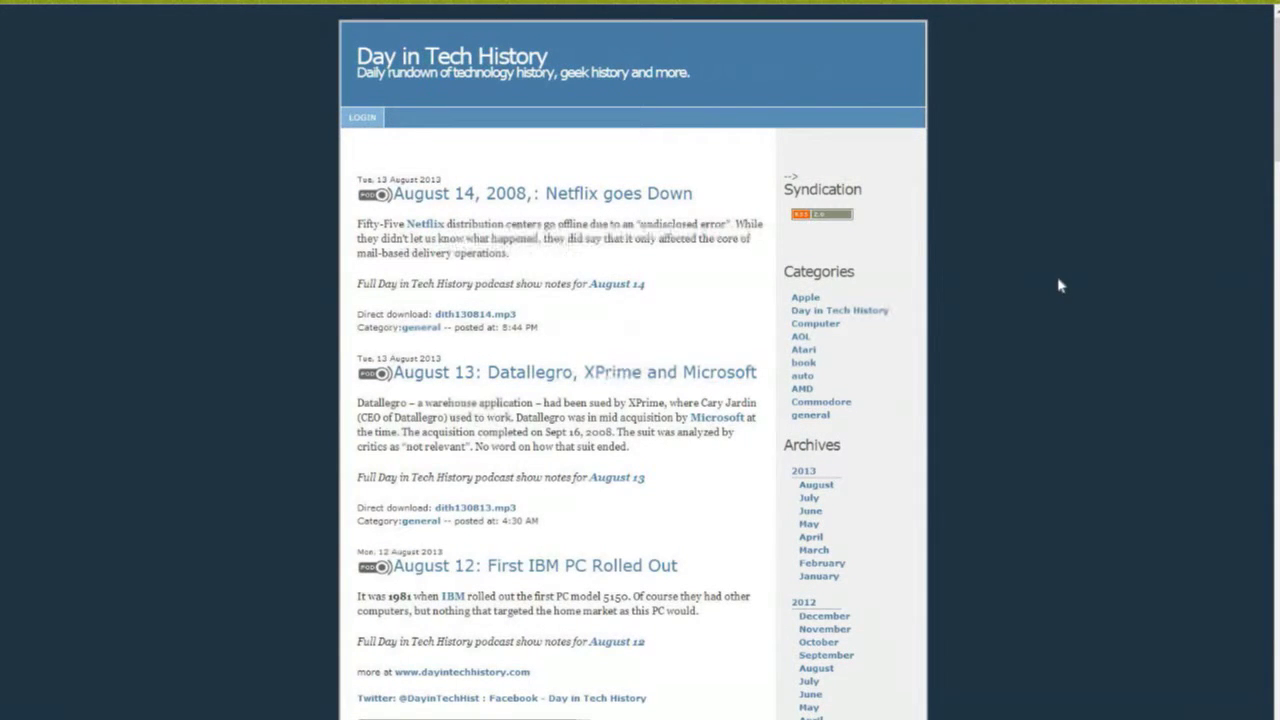
pyautogui.scroll(-7, 1060, 286)
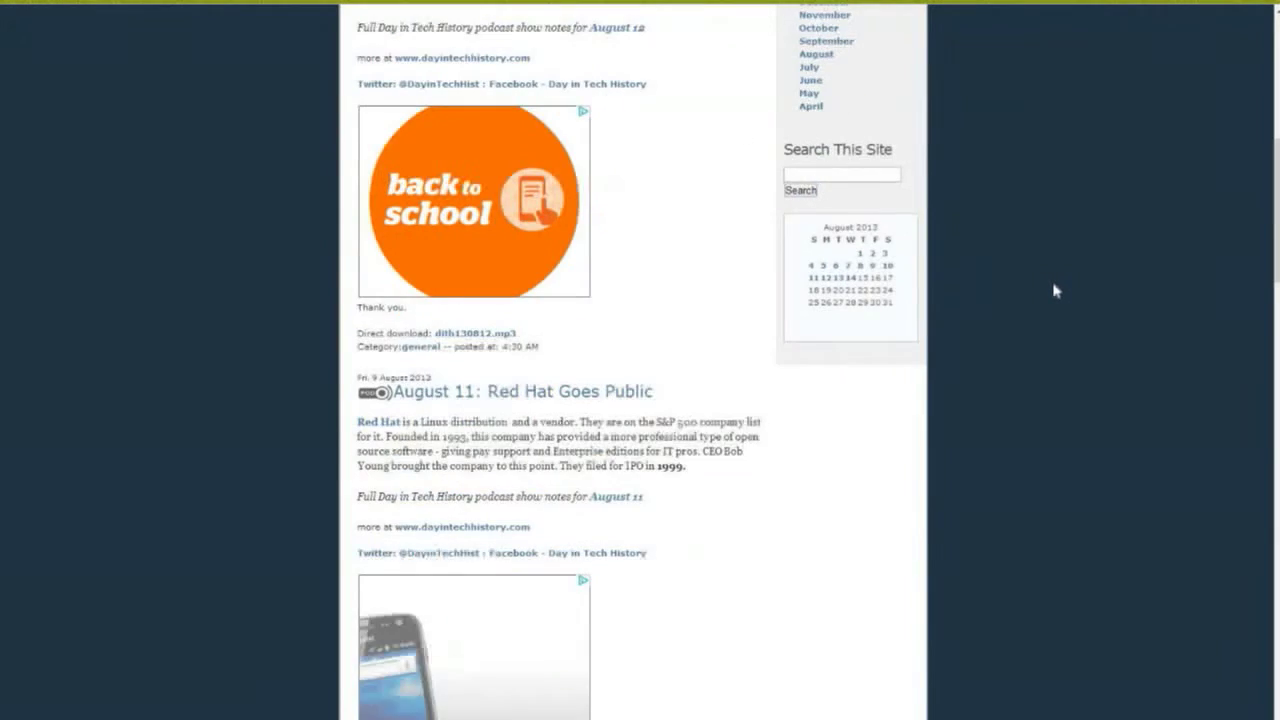
pyautogui.scroll(-5, 1055, 290)
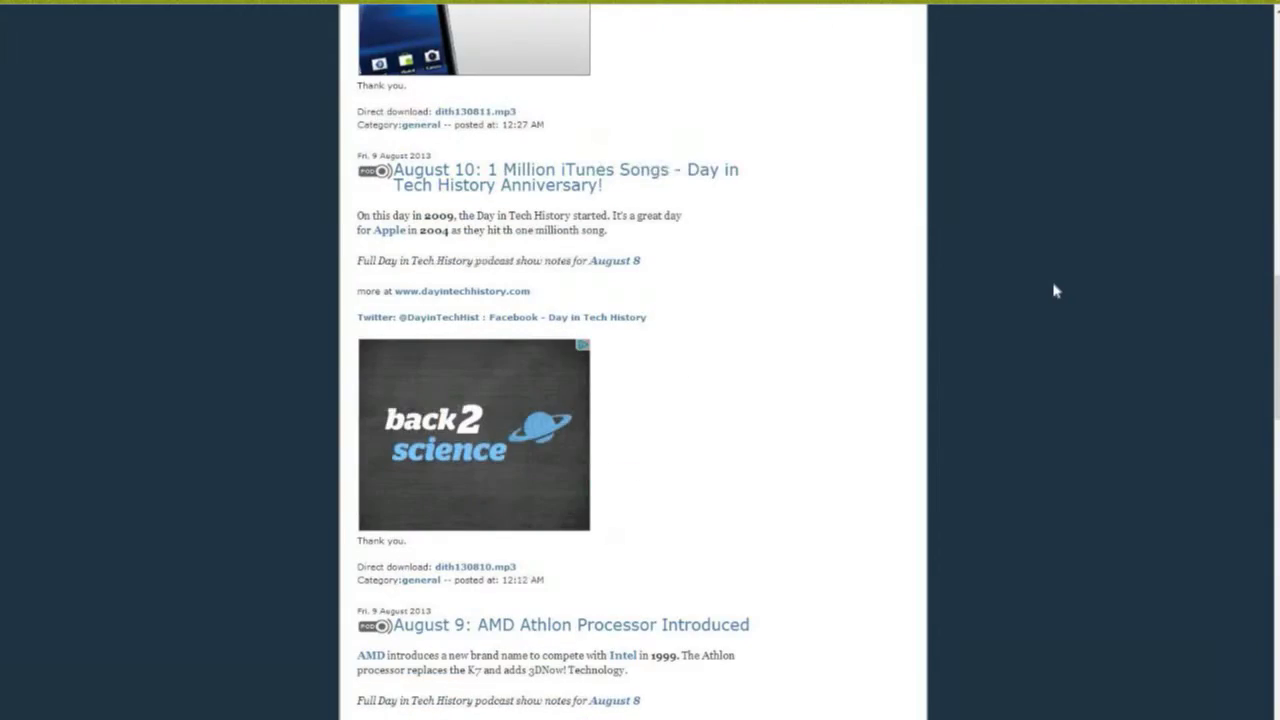
pyautogui.scroll(12, 1055, 290)
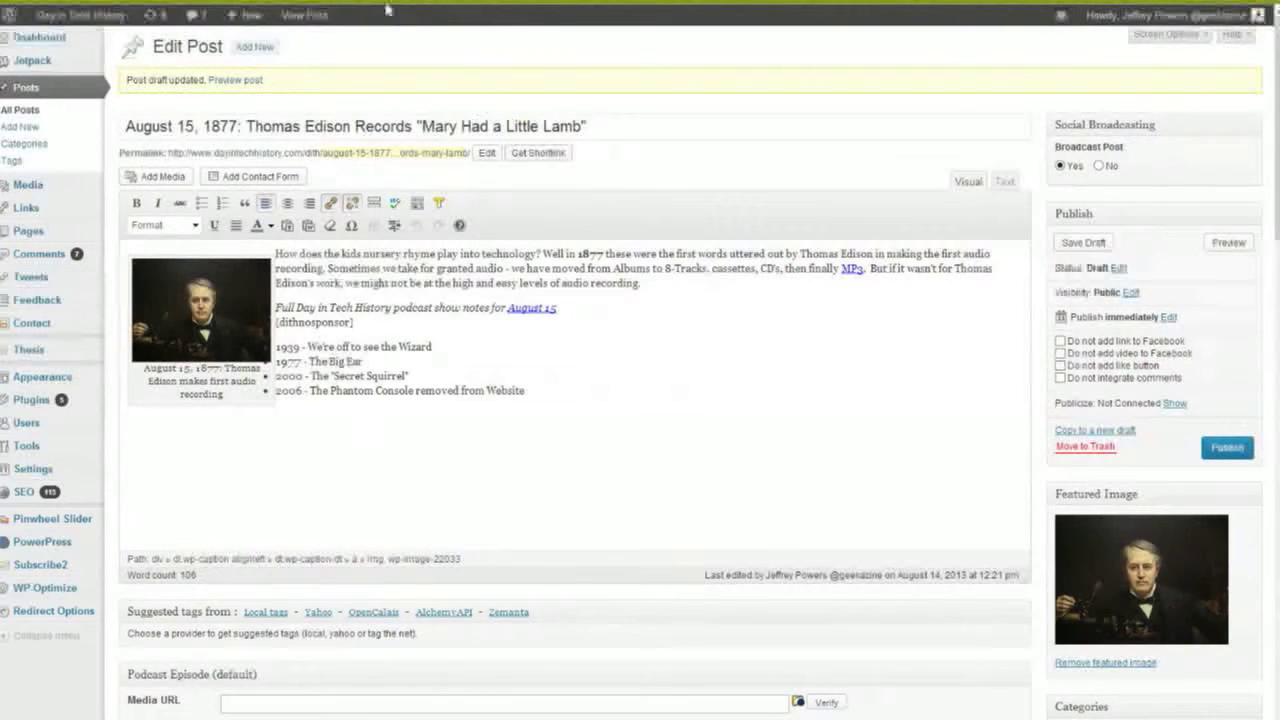
# Step: Switch to the WordPress draft for August 15, 1877 and examine its Podcast Episode media settings
pyautogui.scroll(-8, 775, 320)
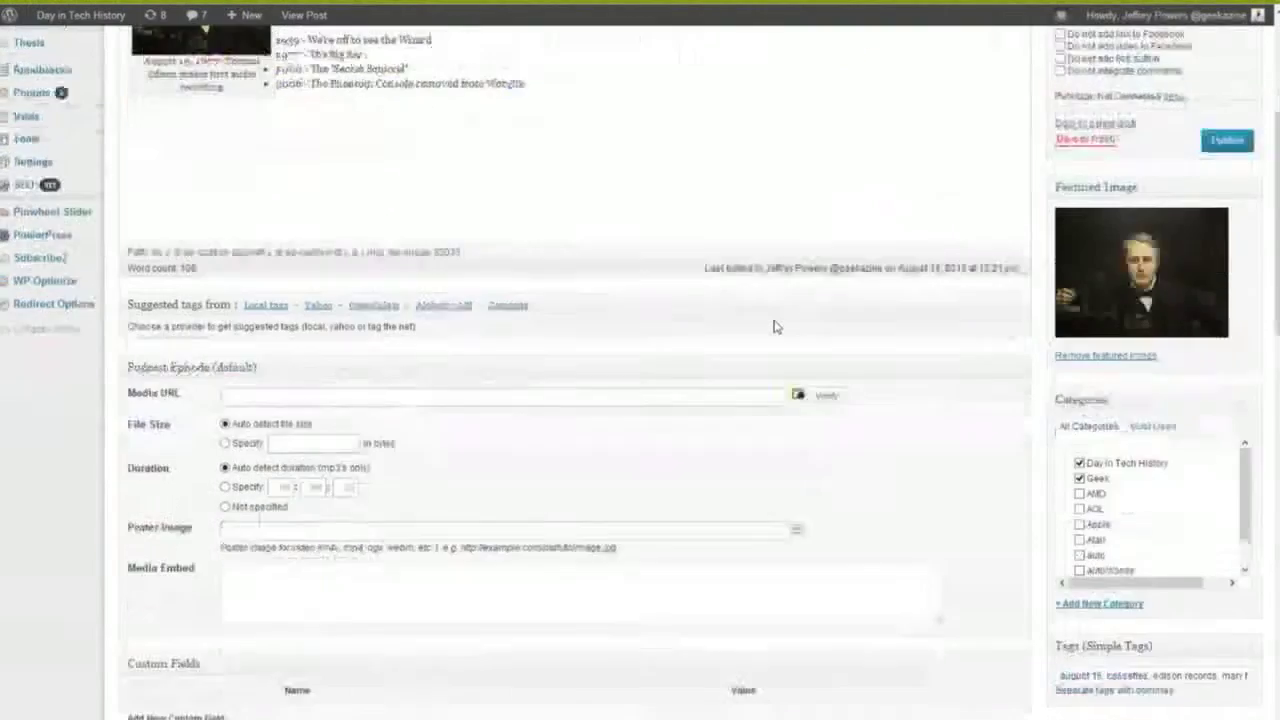
pyautogui.scroll(5, 775, 320)
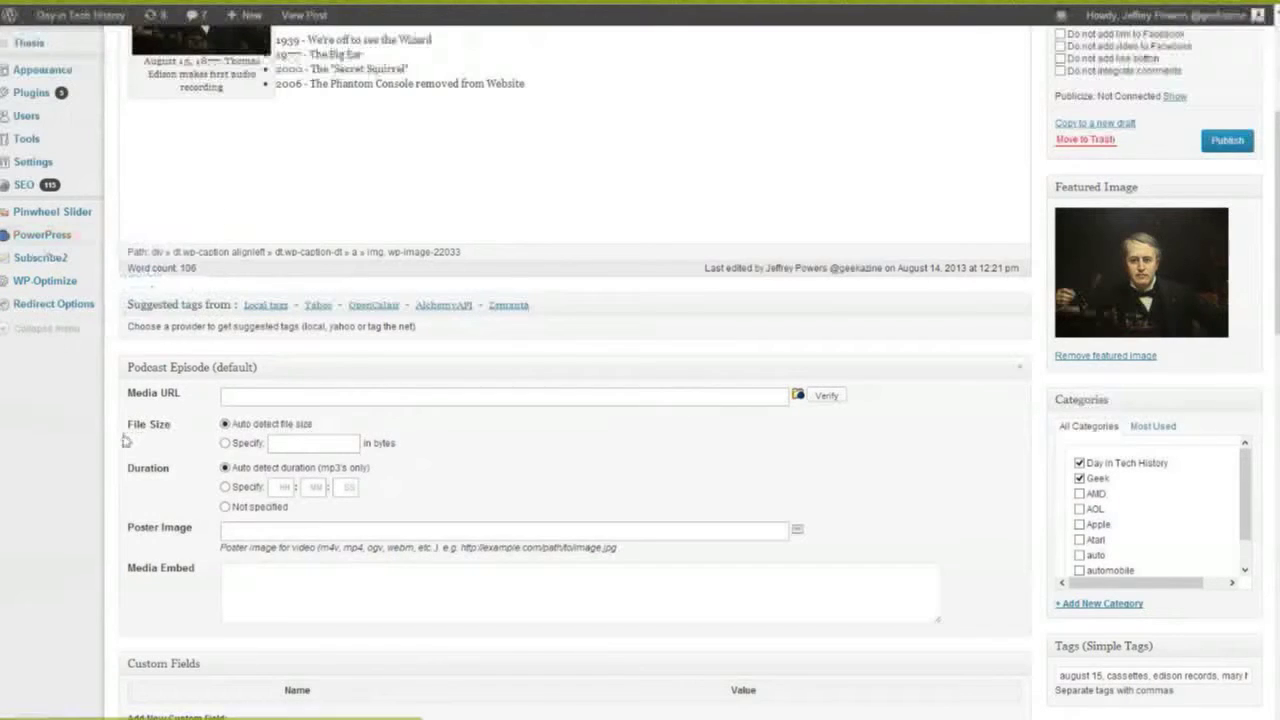
pyautogui.moveTo(50, 236)
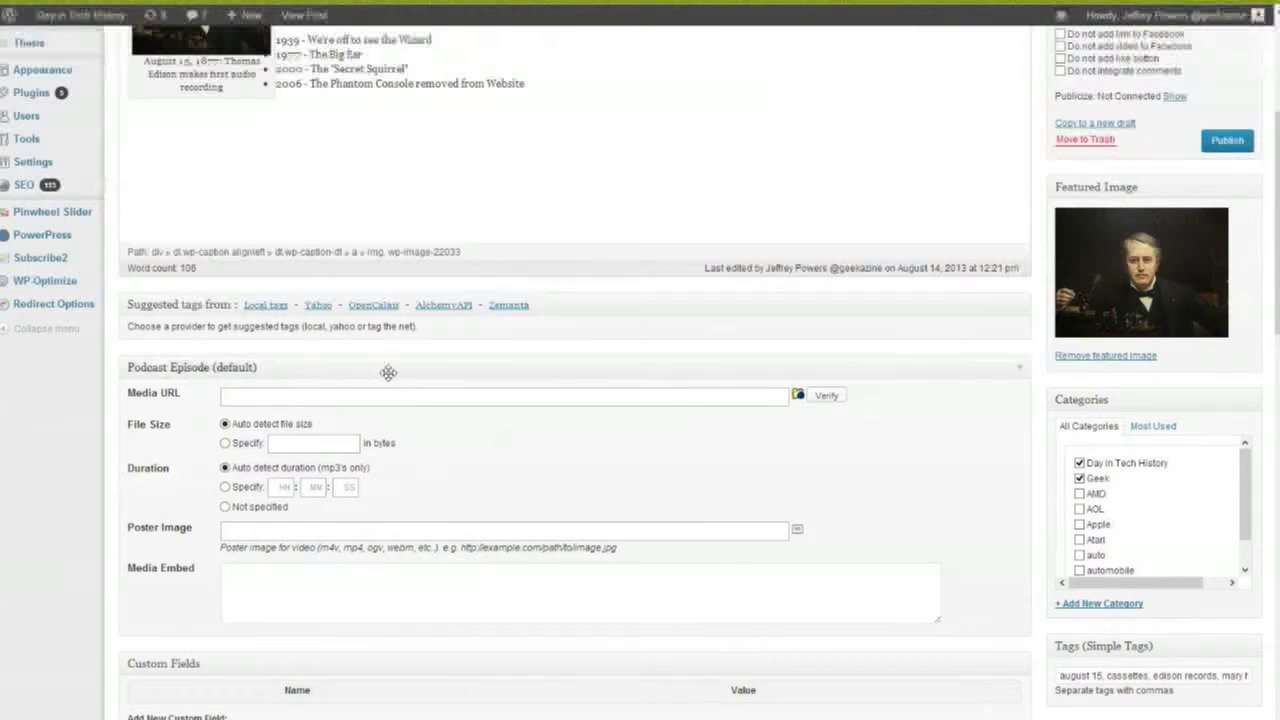
pyautogui.scroll(3, 730, 520)
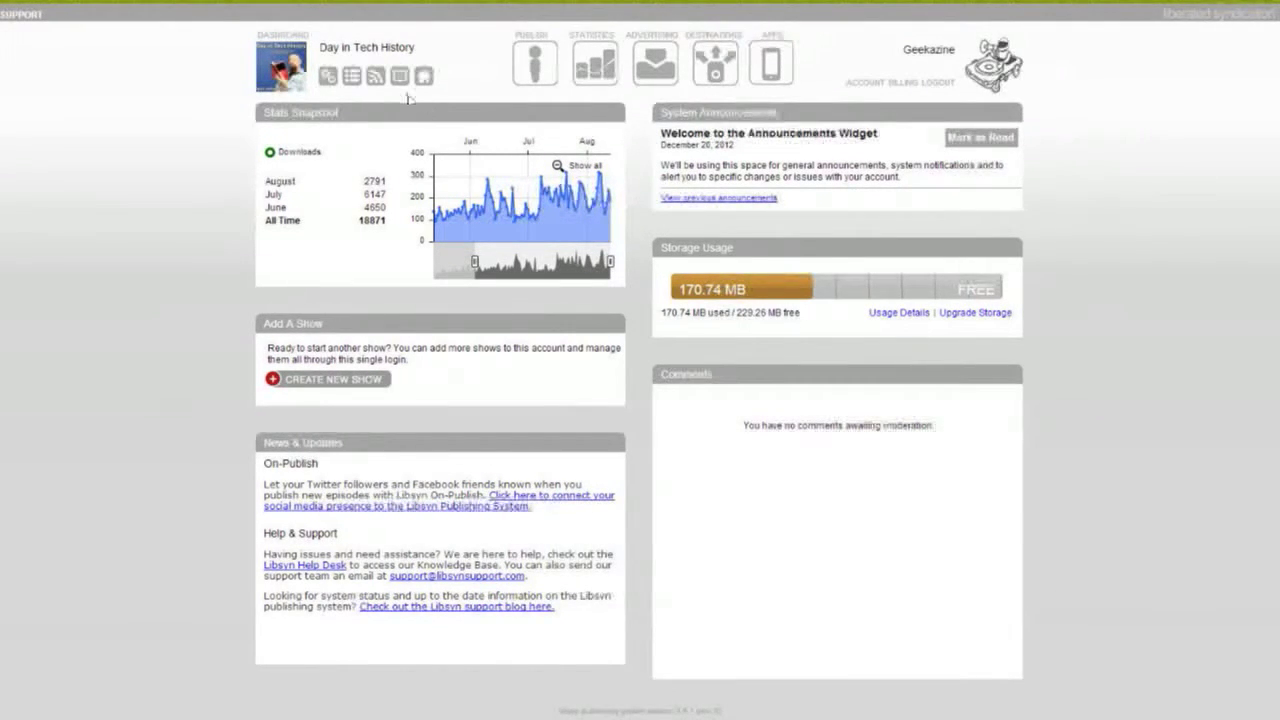
# Step: Start a new post for Day in Tech History in Libsyn and switch it to advanced mode
pyautogui.click(351, 77)
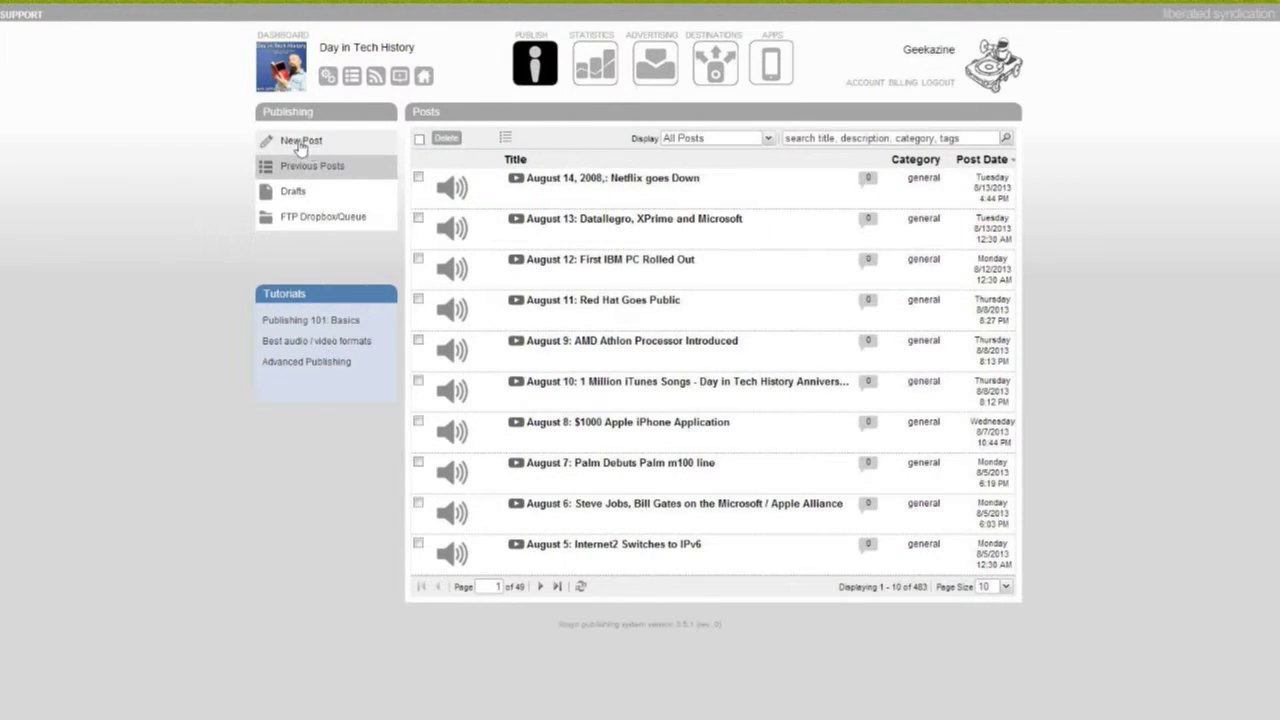
pyautogui.click(300, 145)
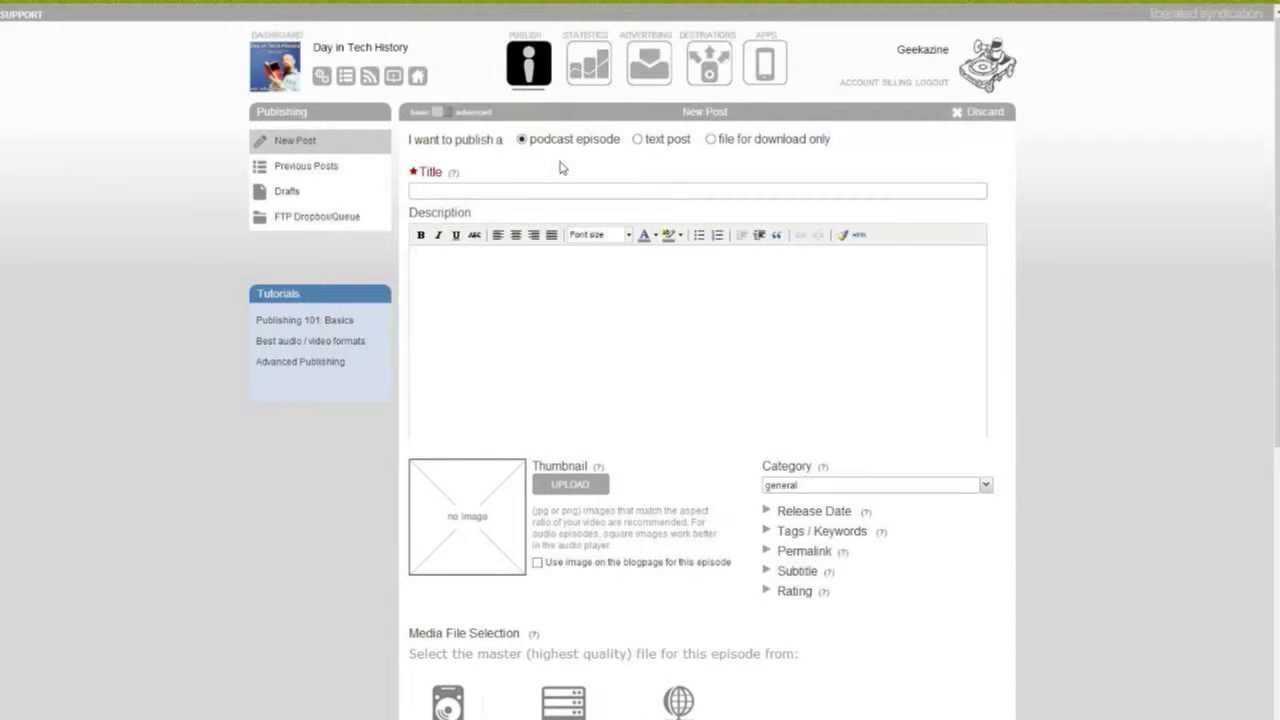
pyautogui.click(442, 117)
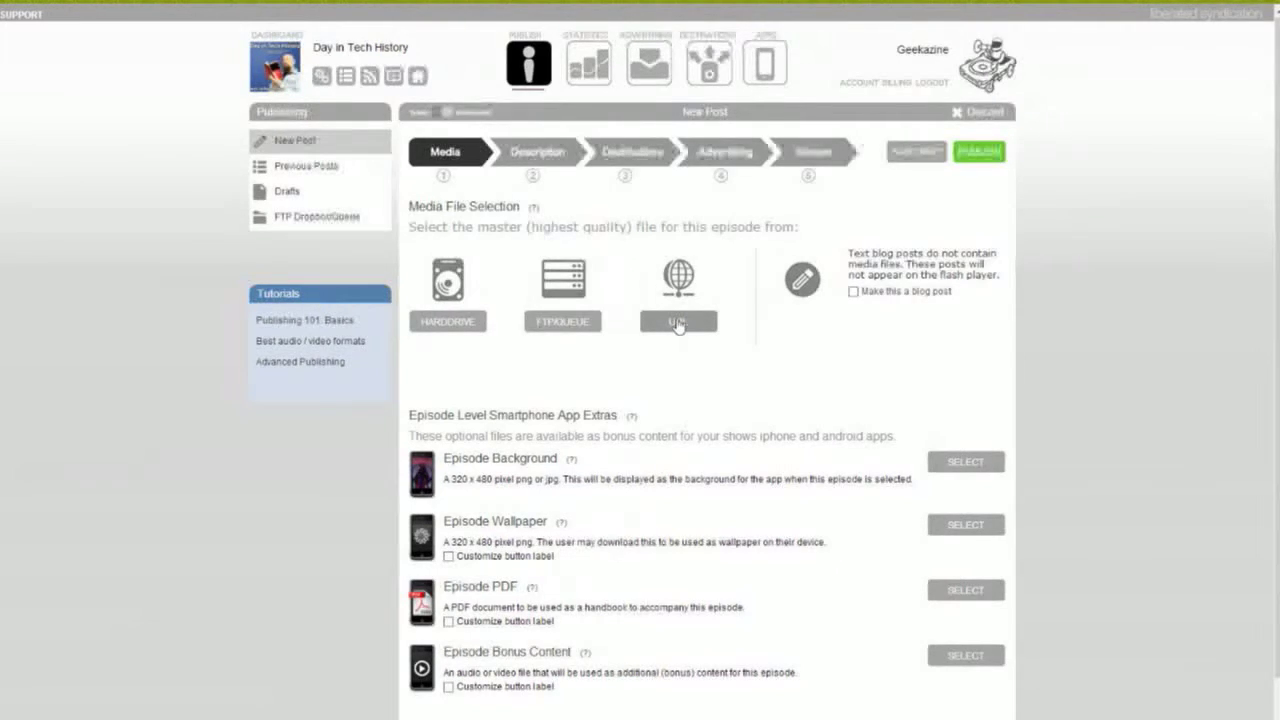
# Step: Use dith130815.mp3 from the FTP/Queue as the episode's master media file
pyautogui.click(572, 326)
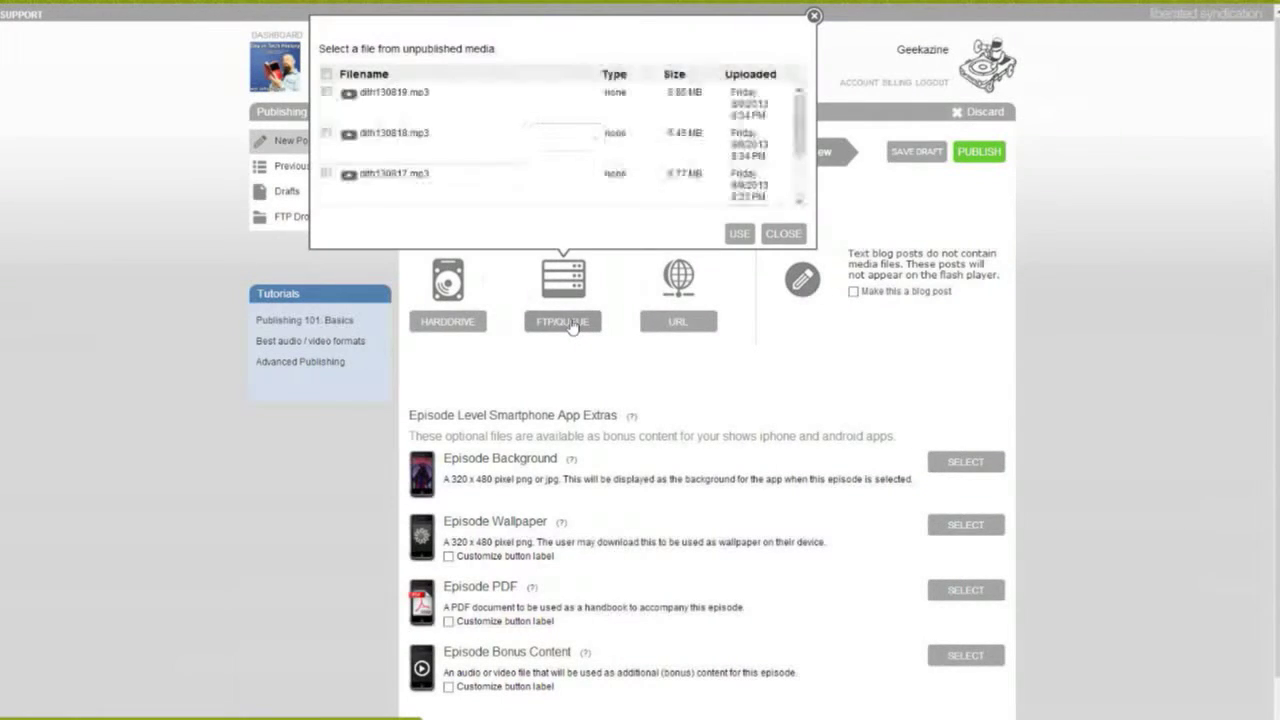
pyautogui.scroll(-5, 543, 149)
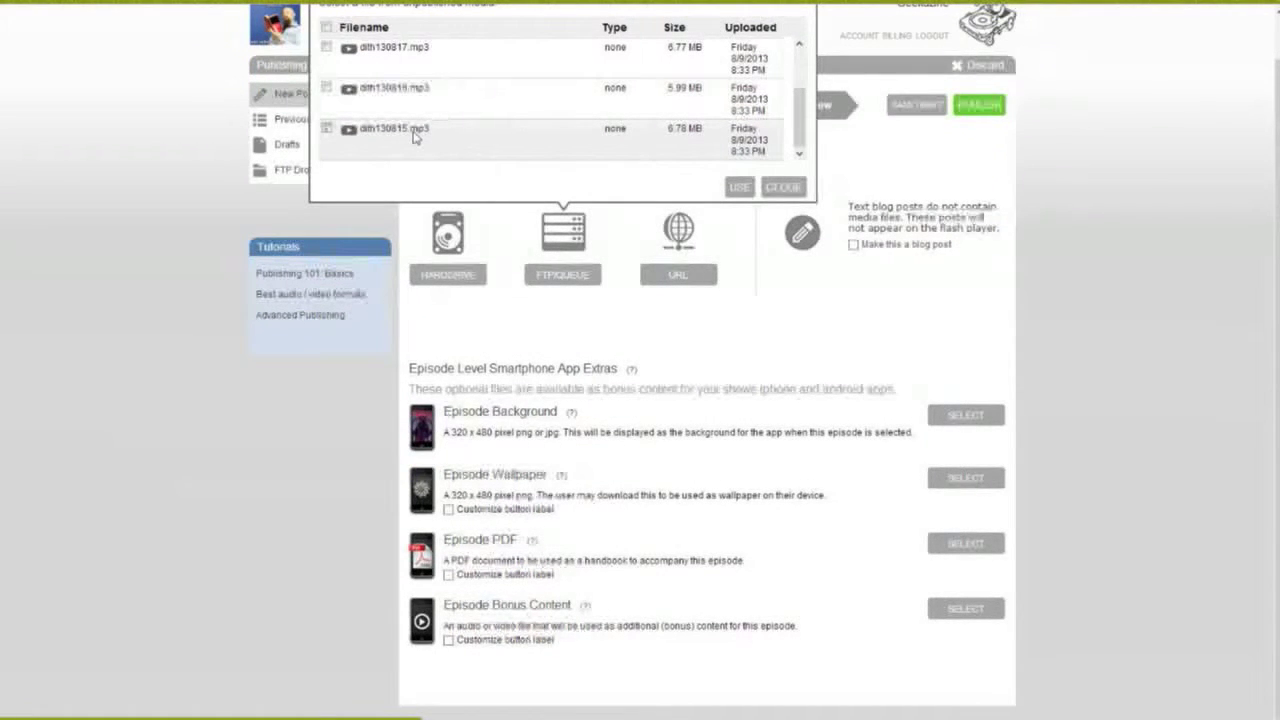
pyautogui.click(739, 187)
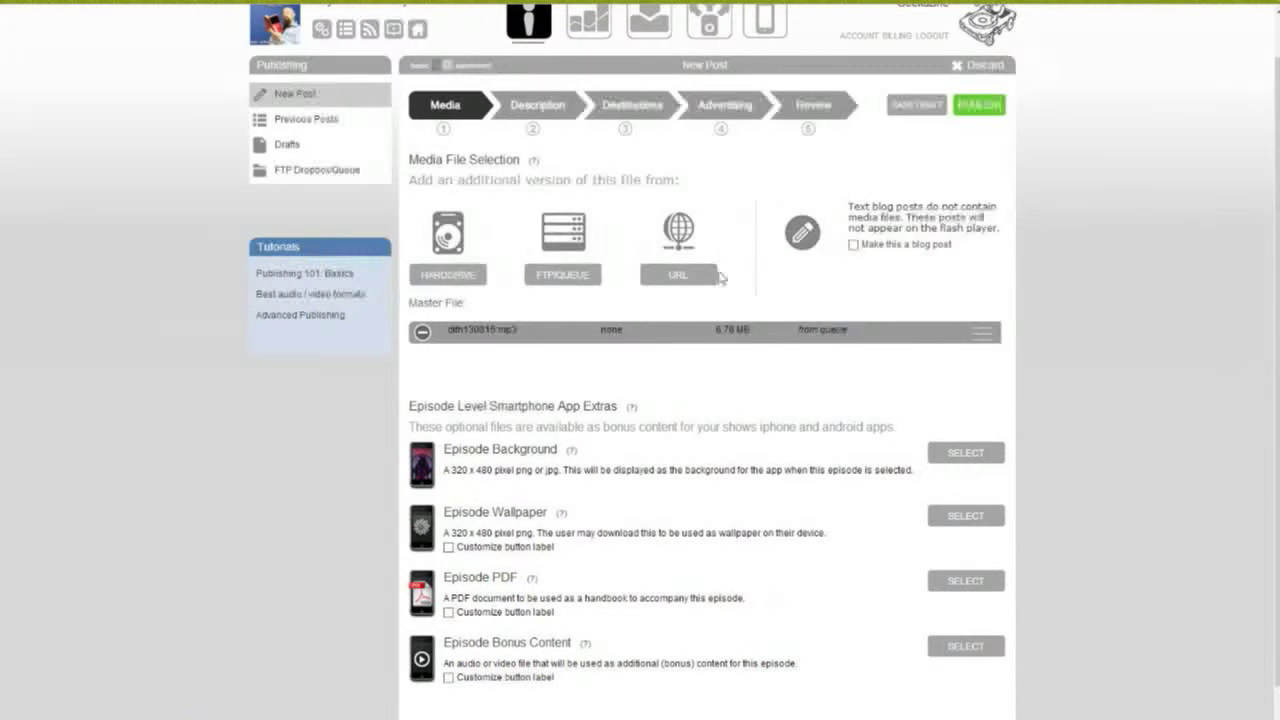
pyautogui.scroll(1, 1146, 391)
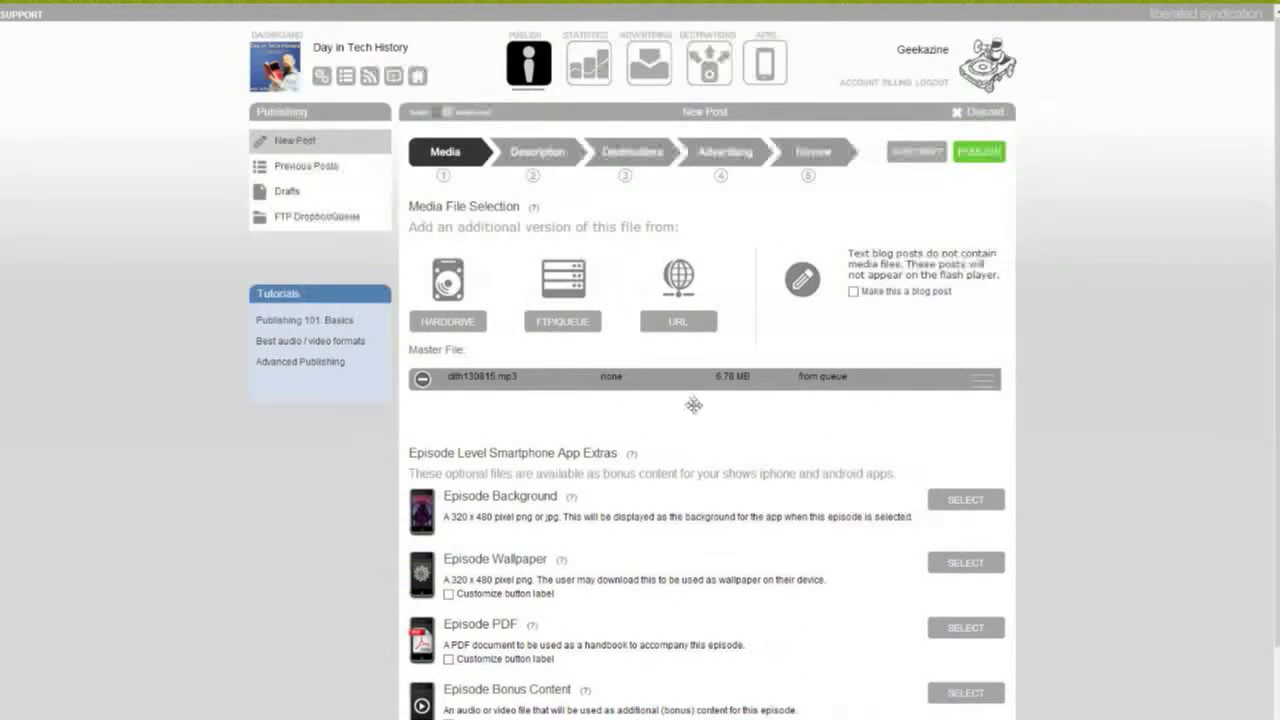
# Step: Copy the WordPress draft's title, "August 15, 1877: Thomas Edison Records "Mary Had a Little Lamb"", into the Libsyn post's Title field
pyautogui.click(538, 155)
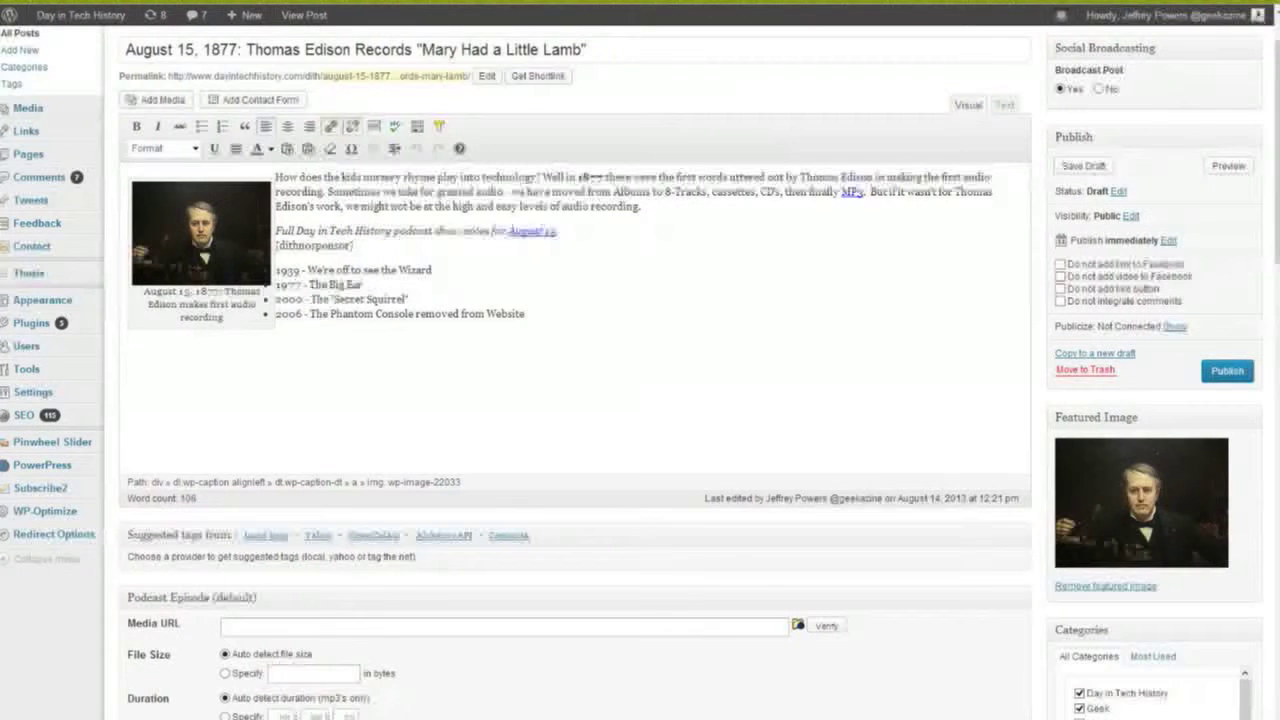
pyautogui.moveTo(313, 48); pyautogui.dragTo(107, 48)
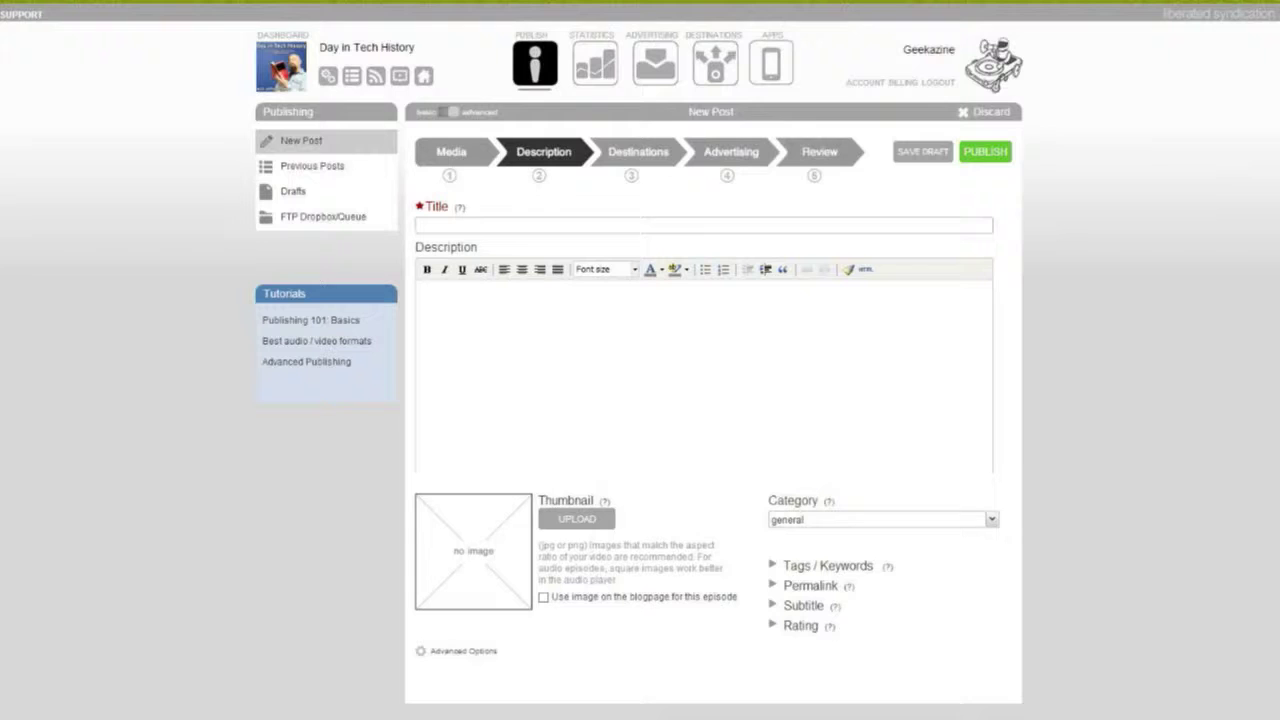
pyautogui.write('August 15, 1877: Thomas Edison Records "Mary Had a Little Lamb"')
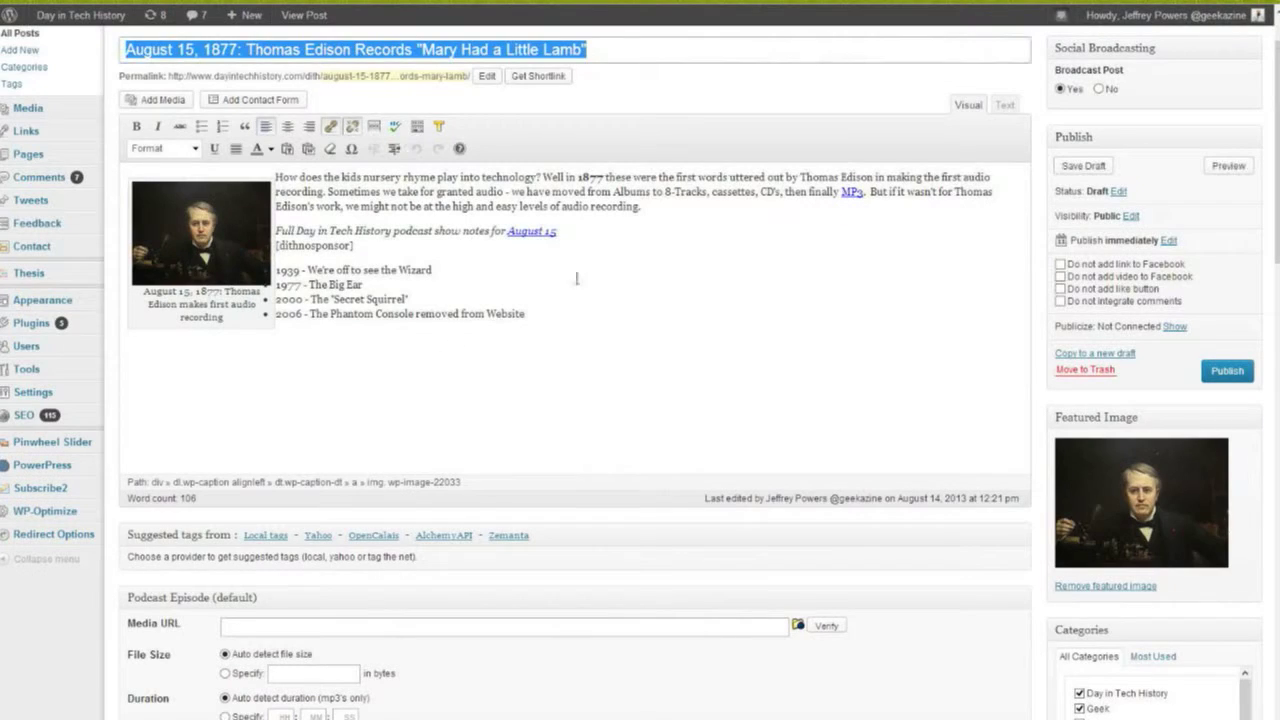
# Step: Copy the WordPress draft's opening paragraph and the August 15 show-notes line into the Libsyn post's description
pyautogui.moveTo(565, 231); pyautogui.dragTo(272, 174)
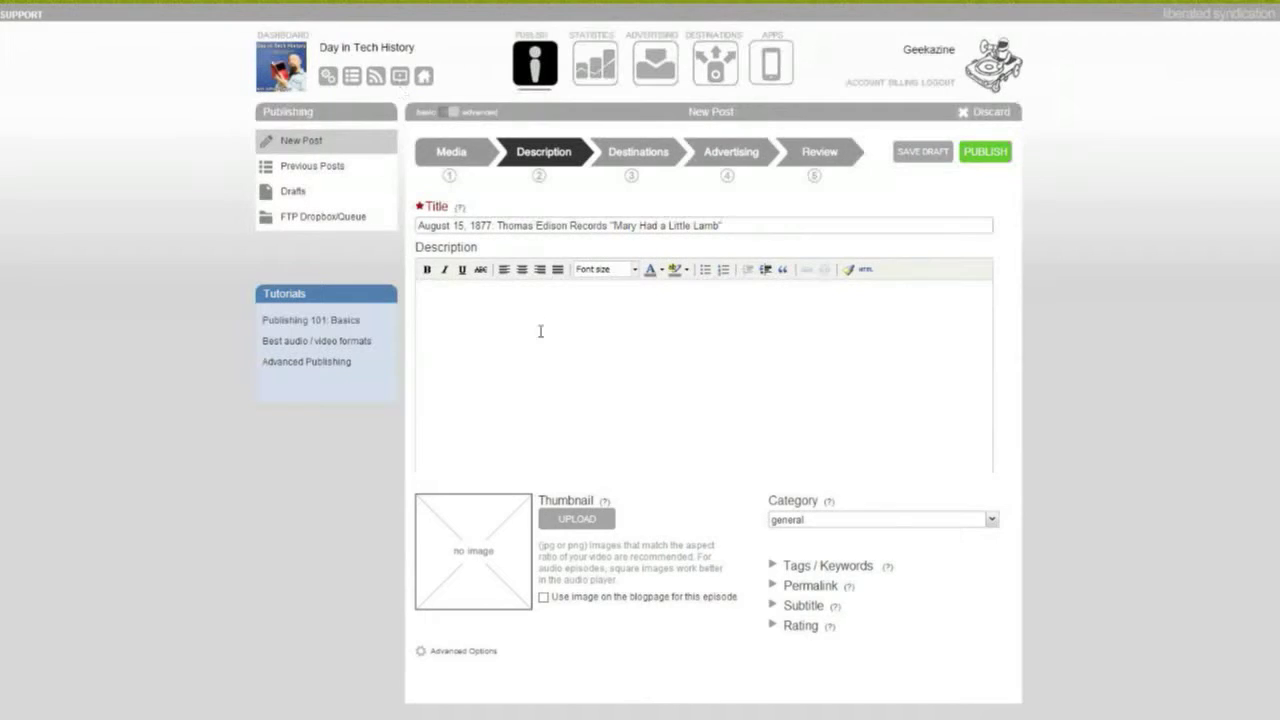
pyautogui.hotkey('ctrl', 'v')
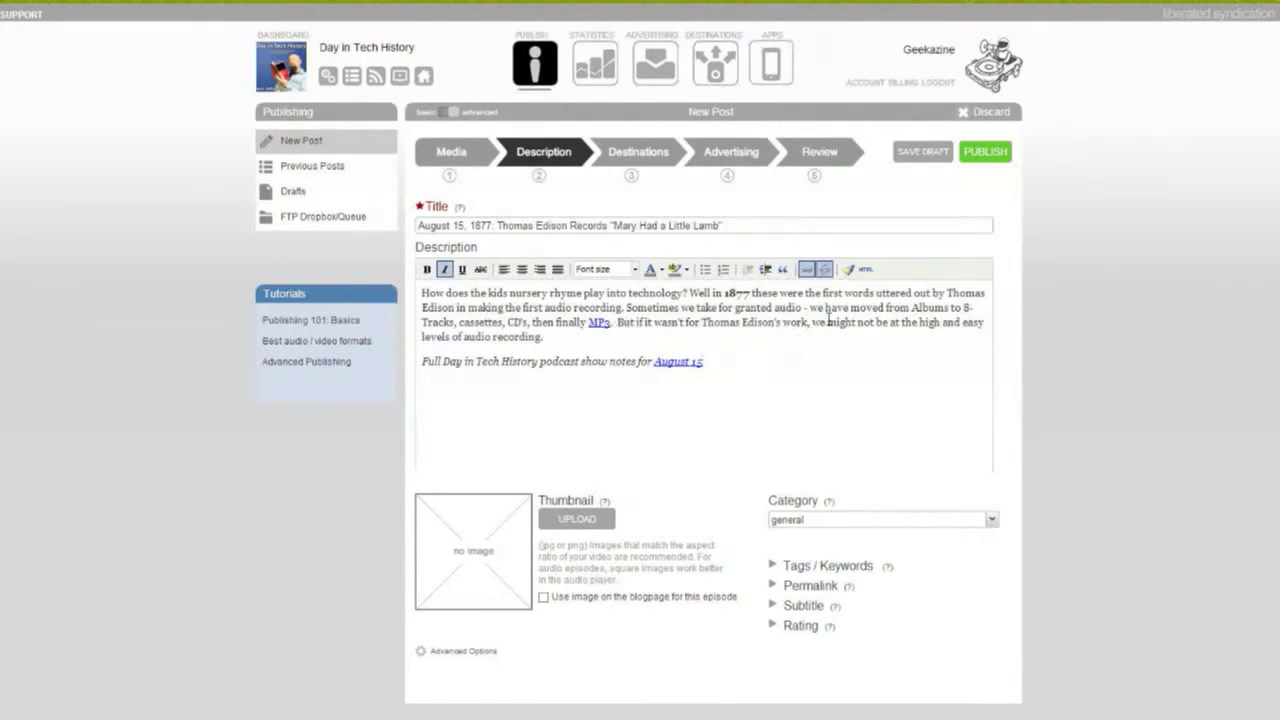
# Step: Delete the description's sentence beginning "But if it wasn't for Thomas Edison's work" and remove the link from MP3
pyautogui.moveTo(619, 323); pyautogui.dragTo(631, 347)
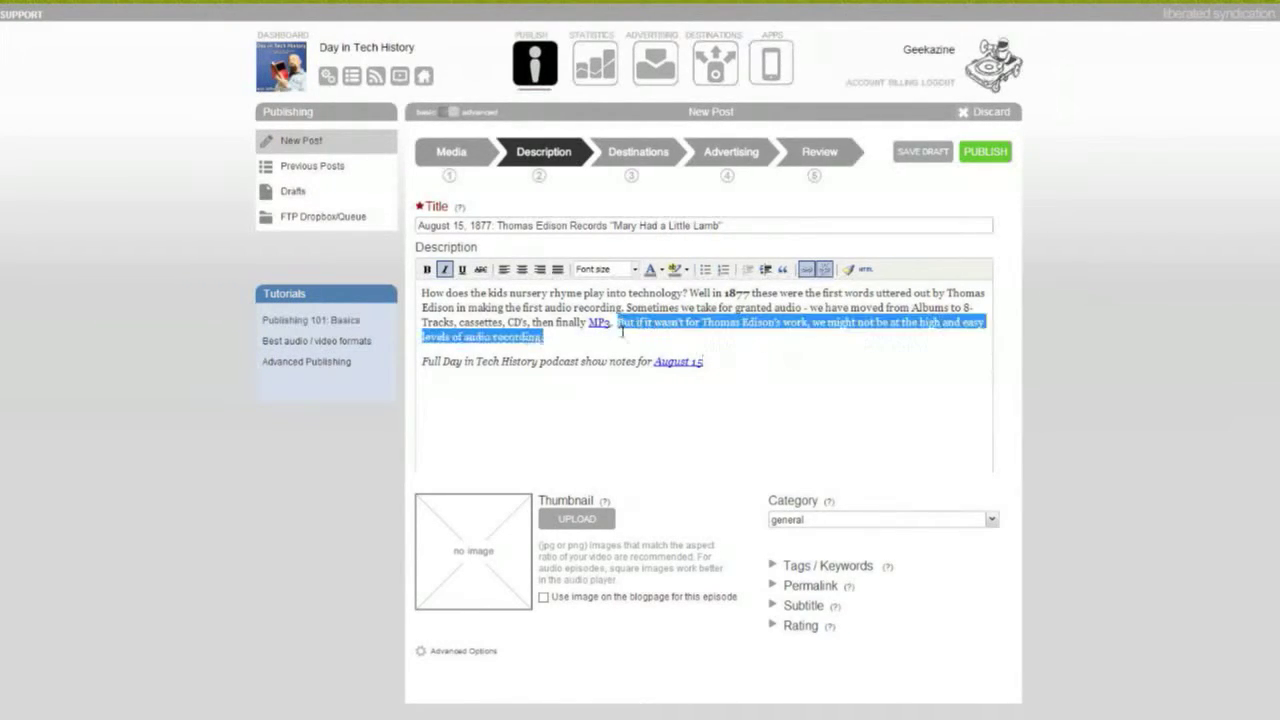
pyautogui.press('BackSpace')
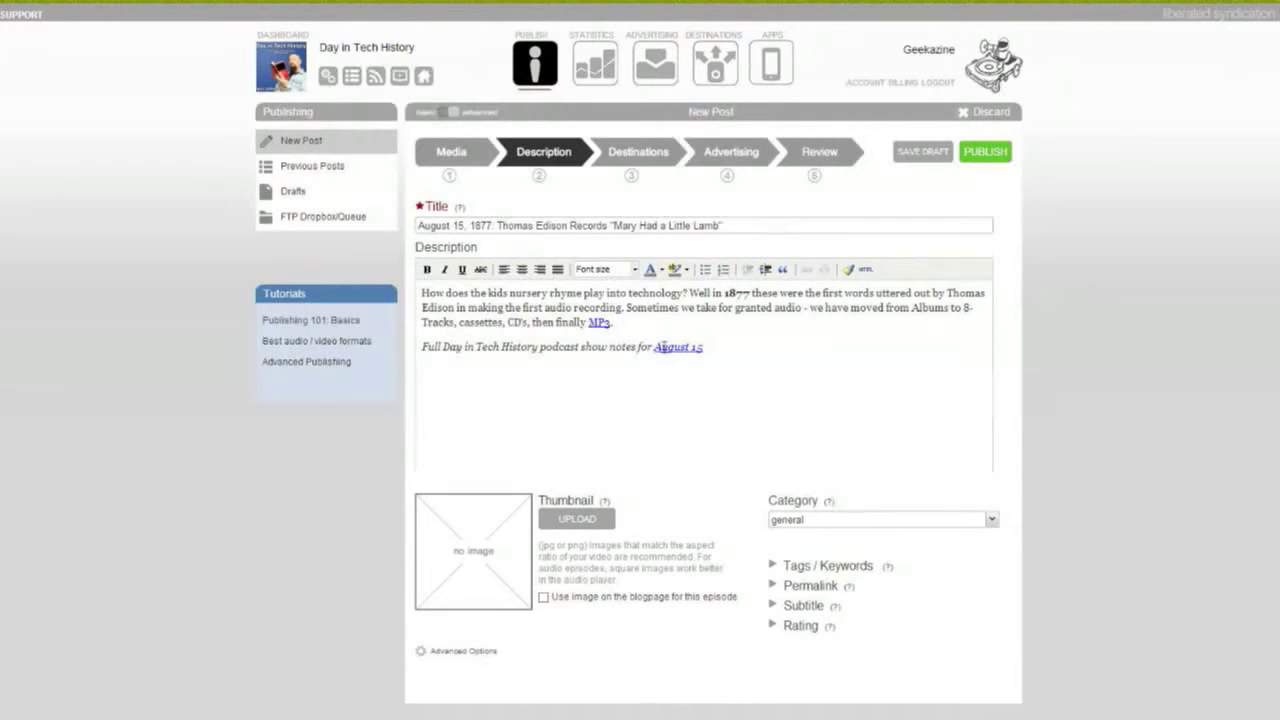
pyautogui.click(820, 272)
pyautogui.click(709, 347)
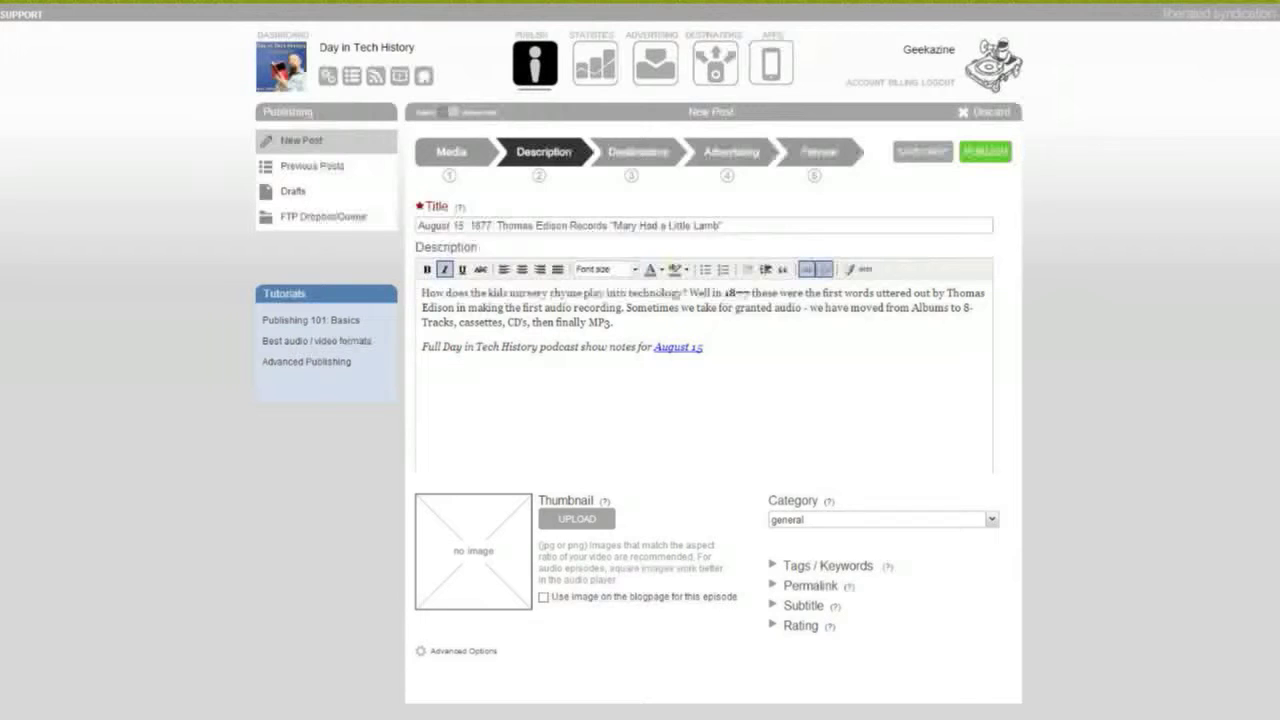
# Step: Append the footer HTML with website, Twitter and Facebook links, the Google ad script and "Thank you." to the description's source
pyautogui.click(868, 271)
pyautogui.press('Return')
pyautogui.hotkey('ctrl', 'v')
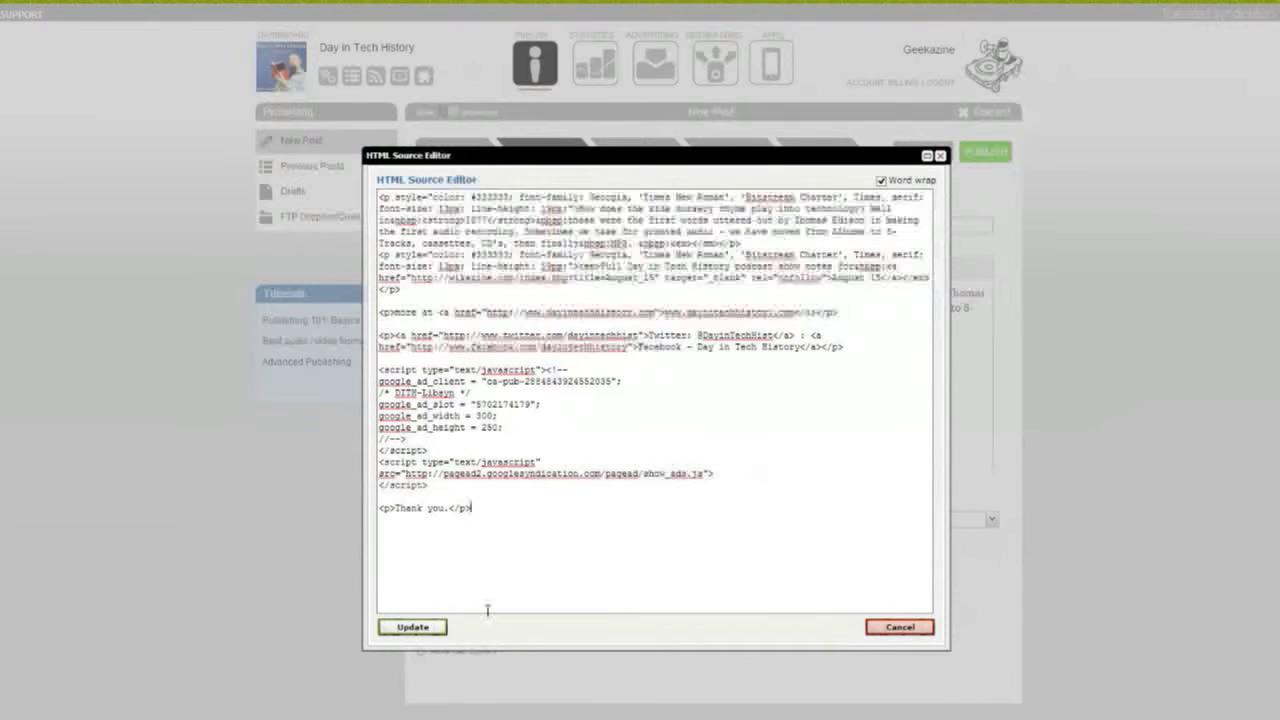
pyautogui.click(425, 628)
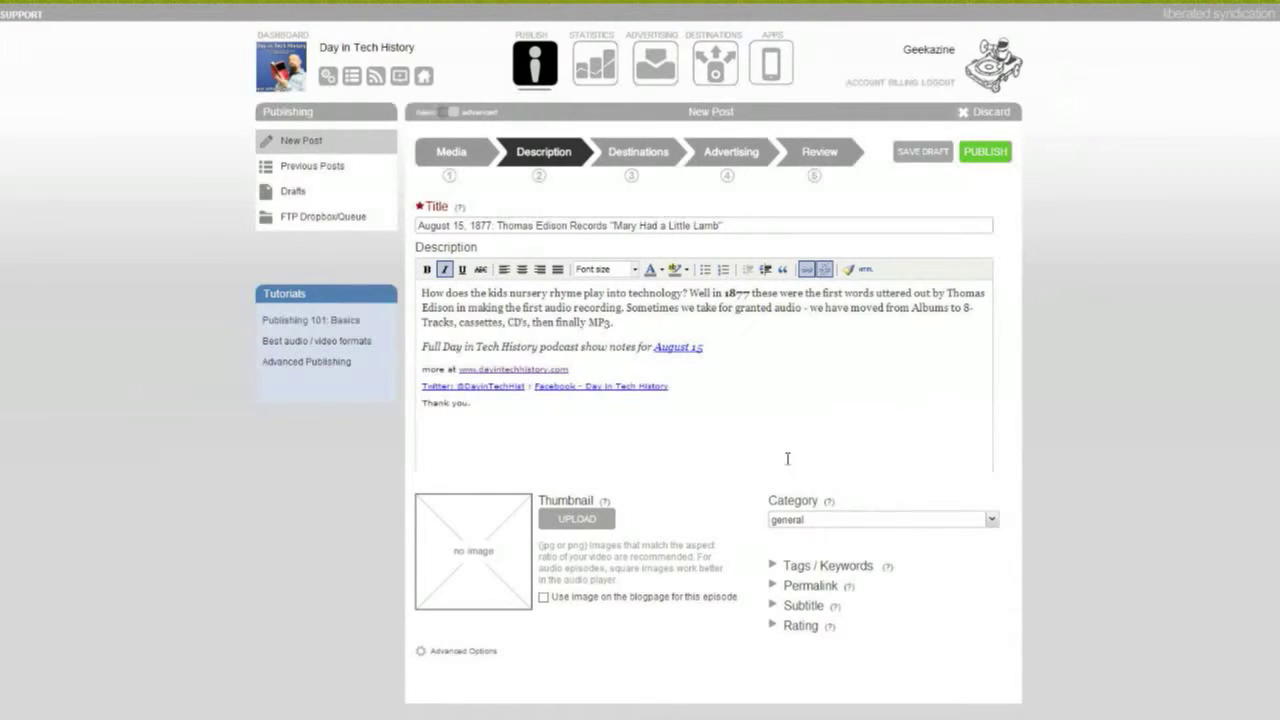
pyautogui.click(991, 522)
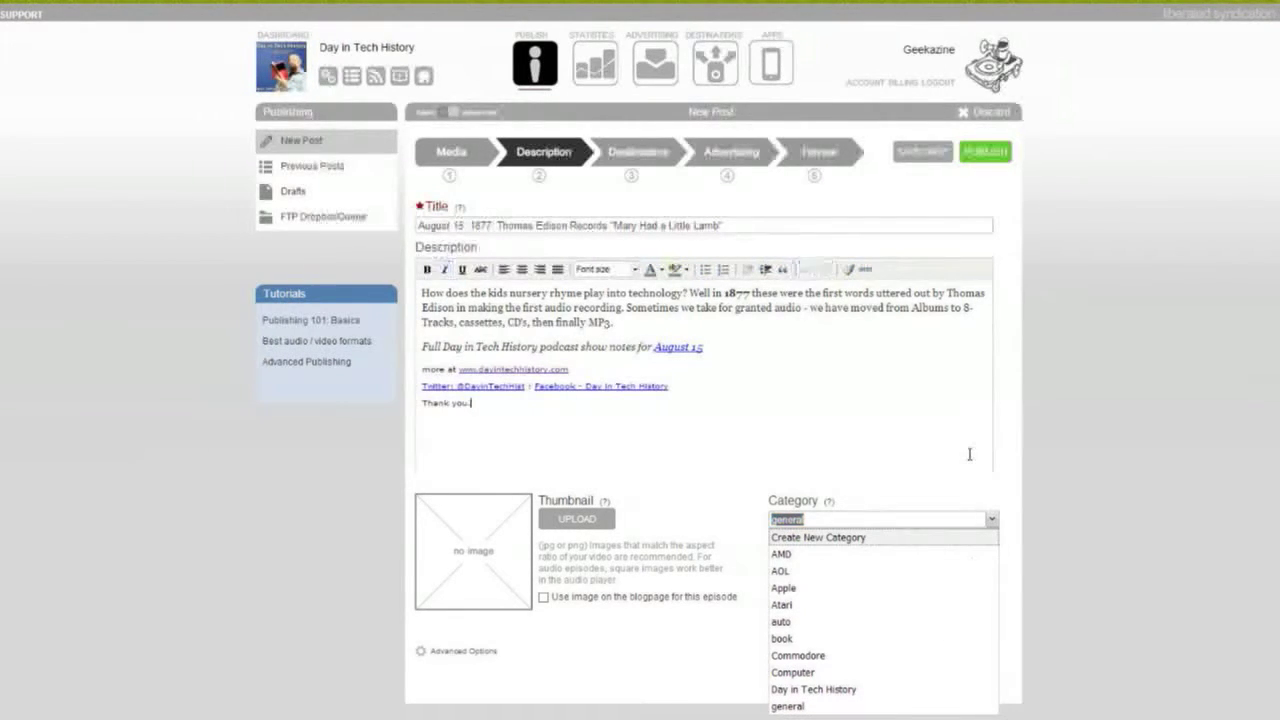
pyautogui.click(991, 519)
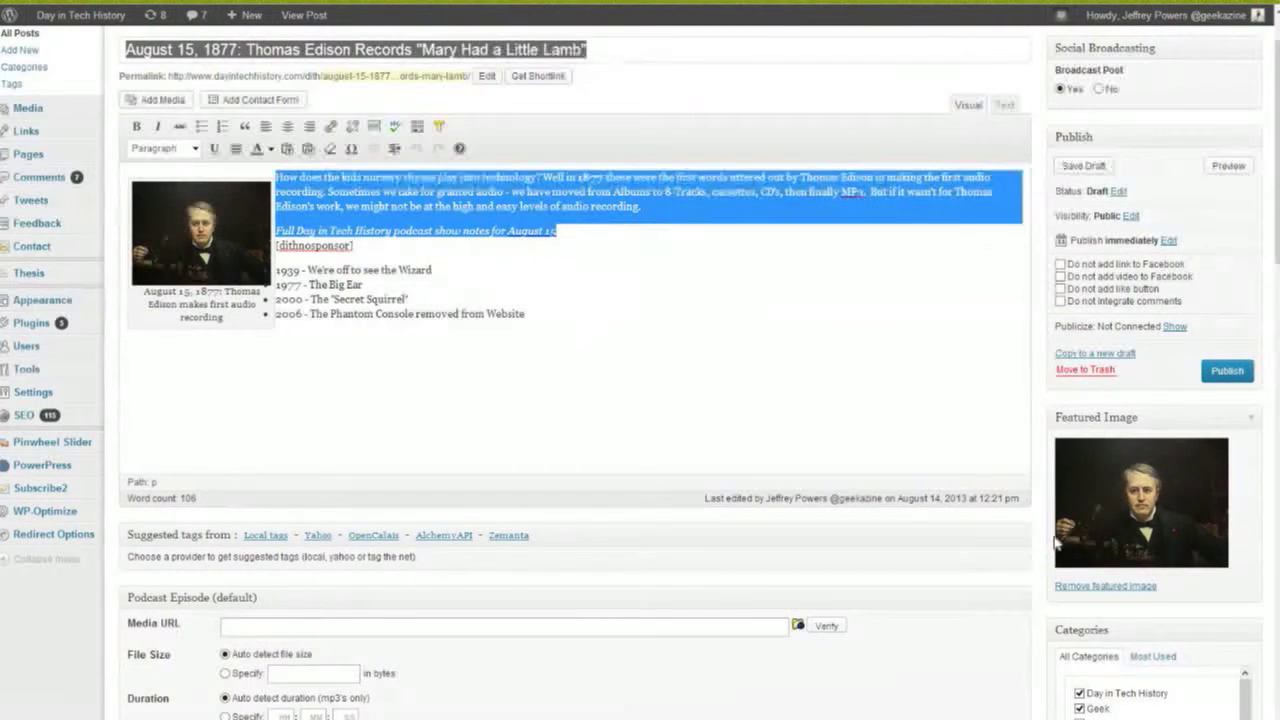
pyautogui.scroll(-3, 671, 239)
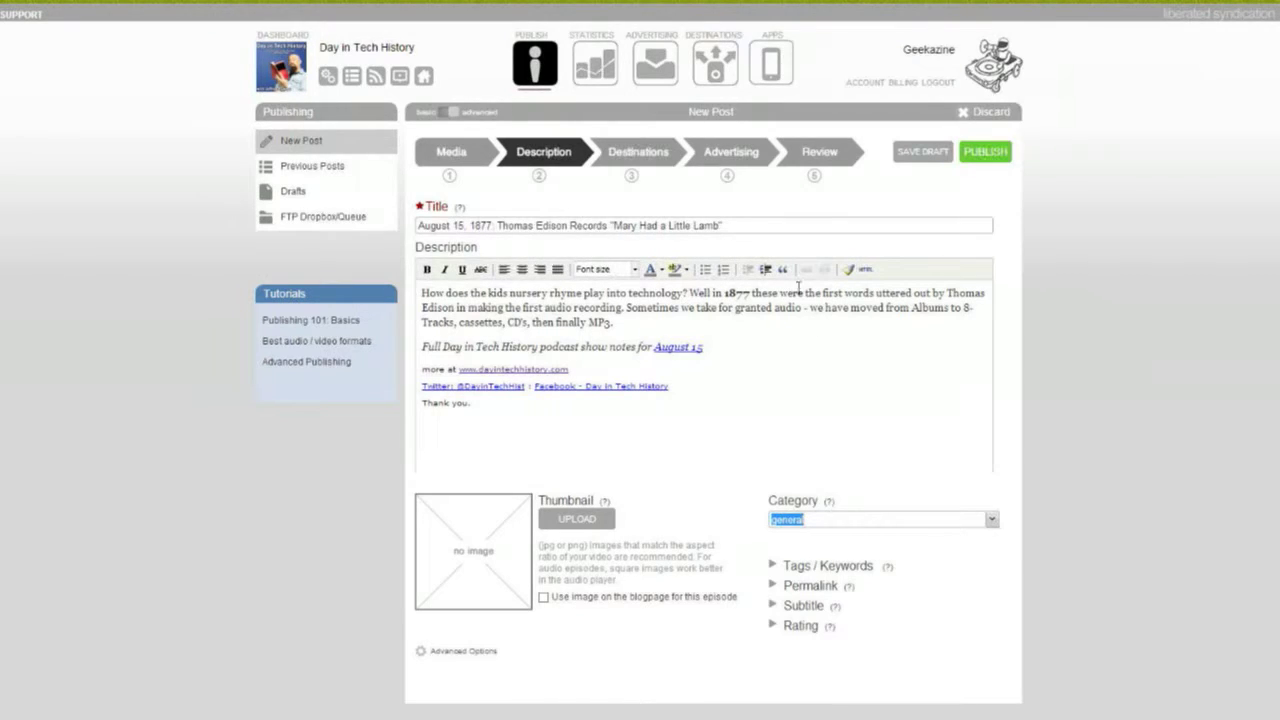
# Step: Schedule the episode's release for 2013-08-15 at 12:30 AM in the post's destination settings
pyautogui.click(631, 156)
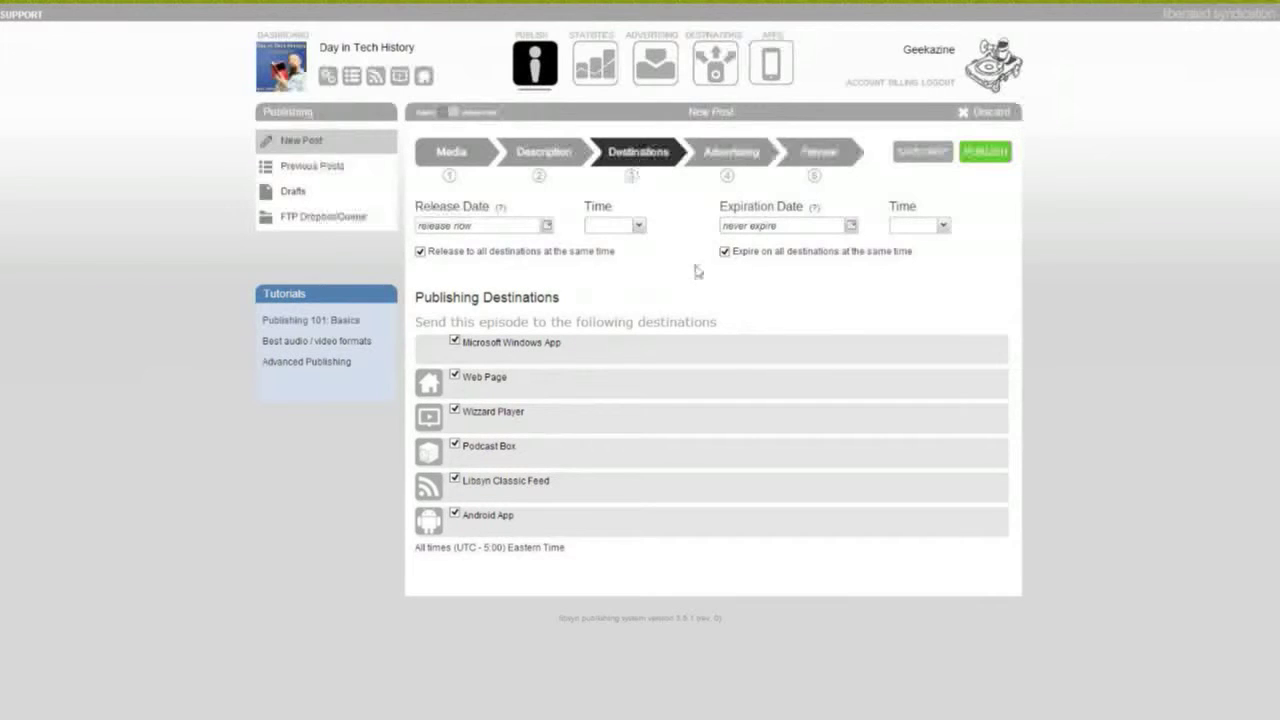
pyautogui.click(546, 228)
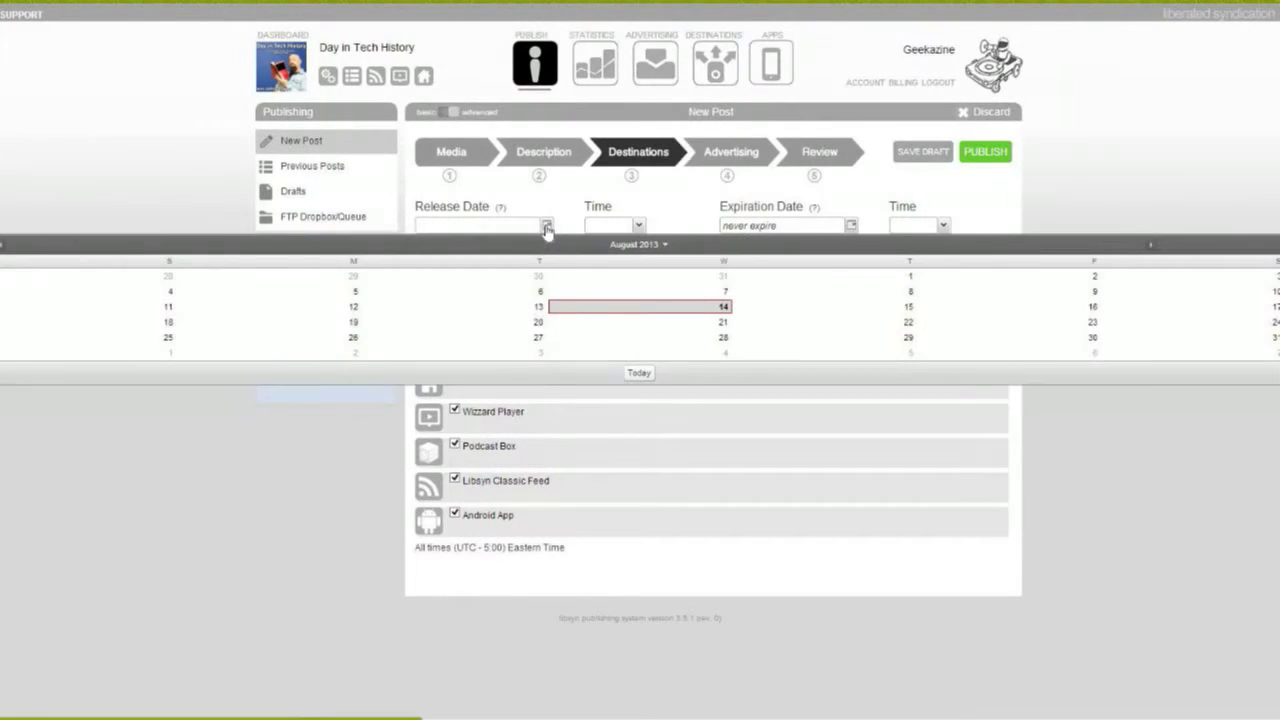
pyautogui.click(908, 308)
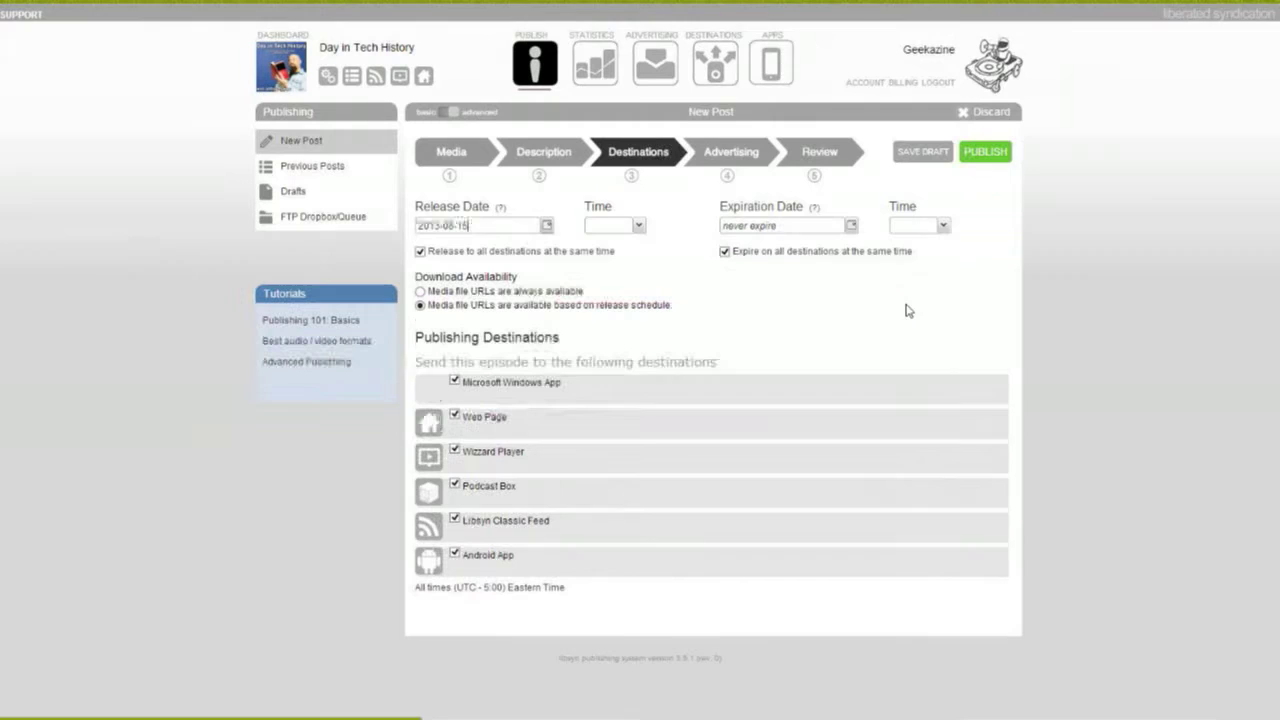
pyautogui.click(639, 228)
pyautogui.click(616, 260)
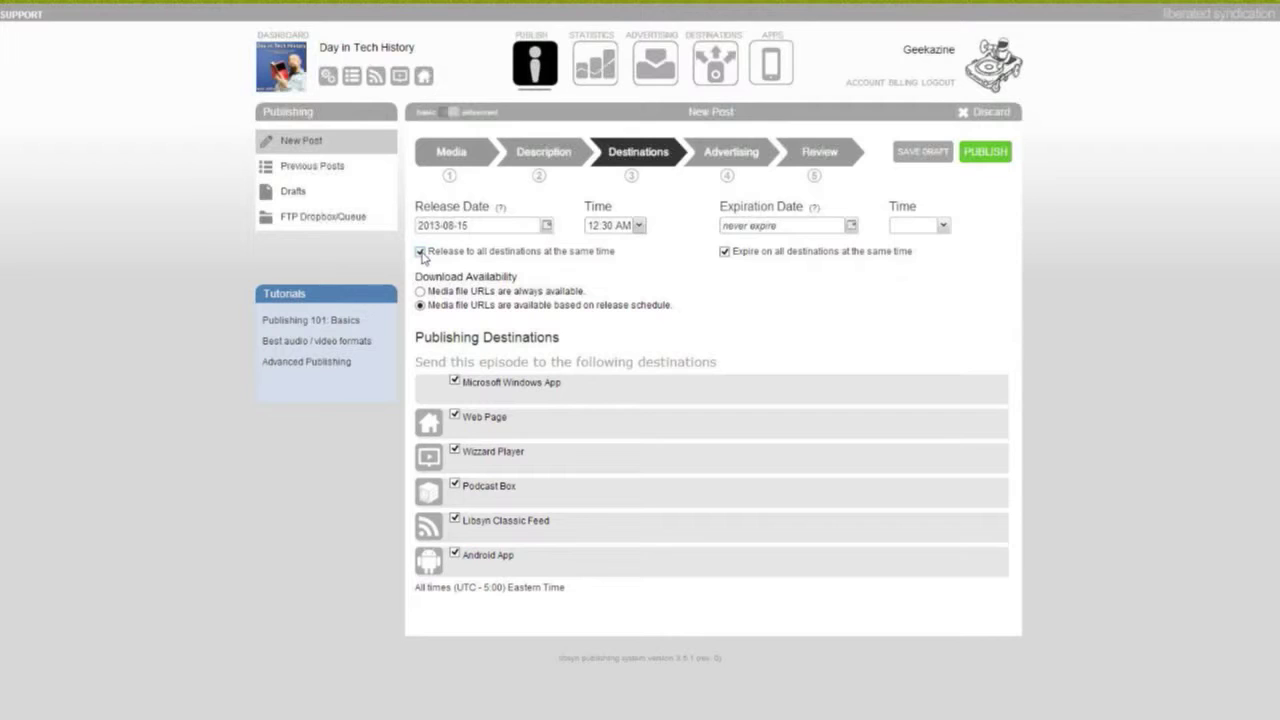
# Step: Disable simultaneous release to all destinations and make the media file URLs always available
pyautogui.click(421, 252)
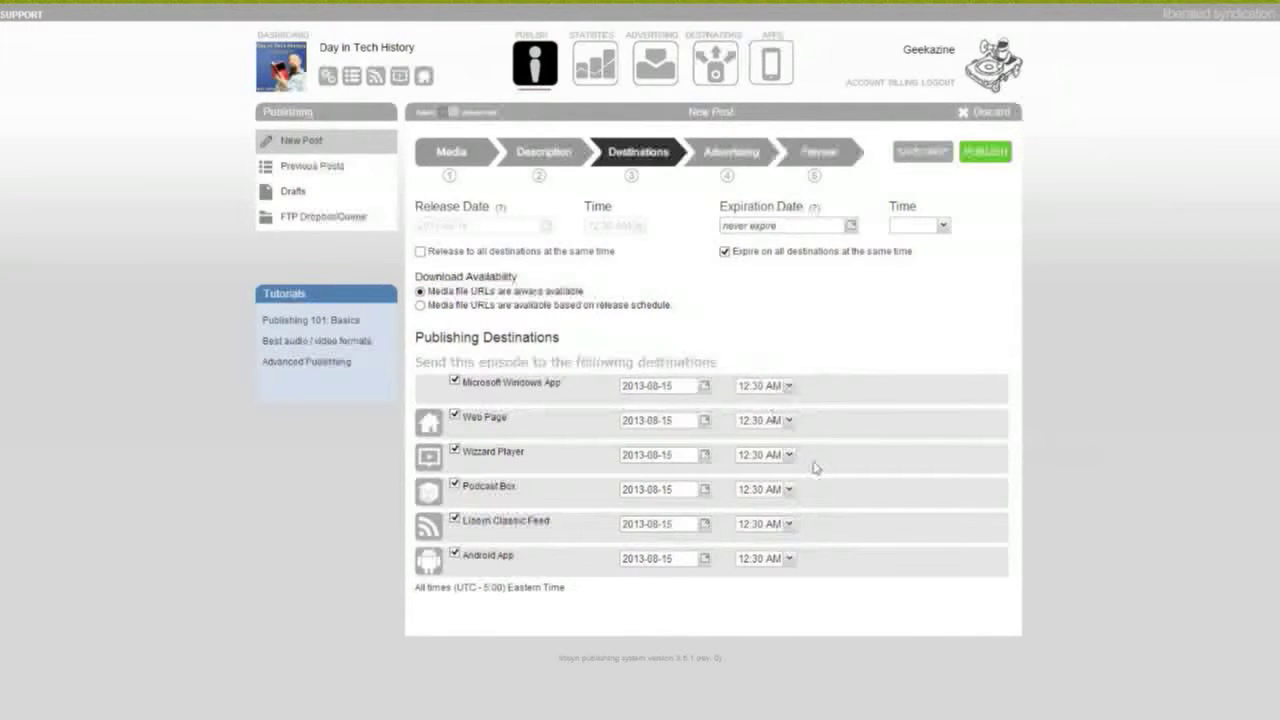
pyautogui.click(420, 252)
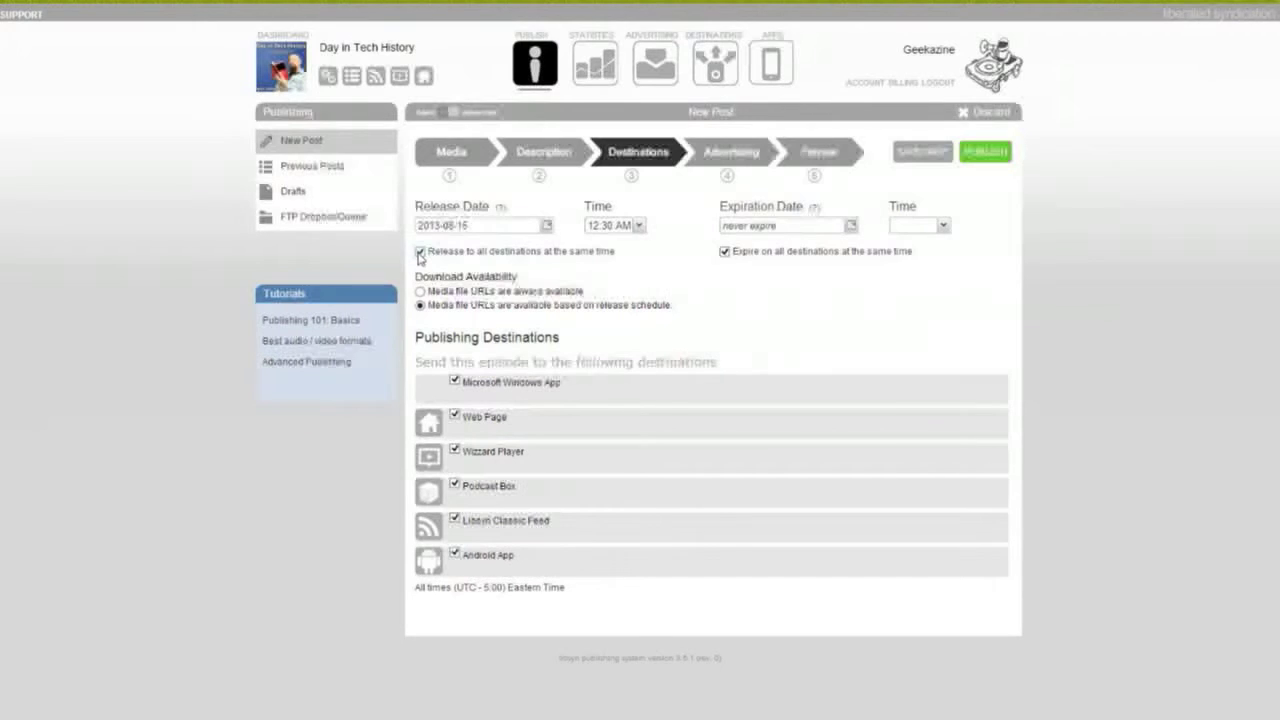
pyautogui.click(420, 252)
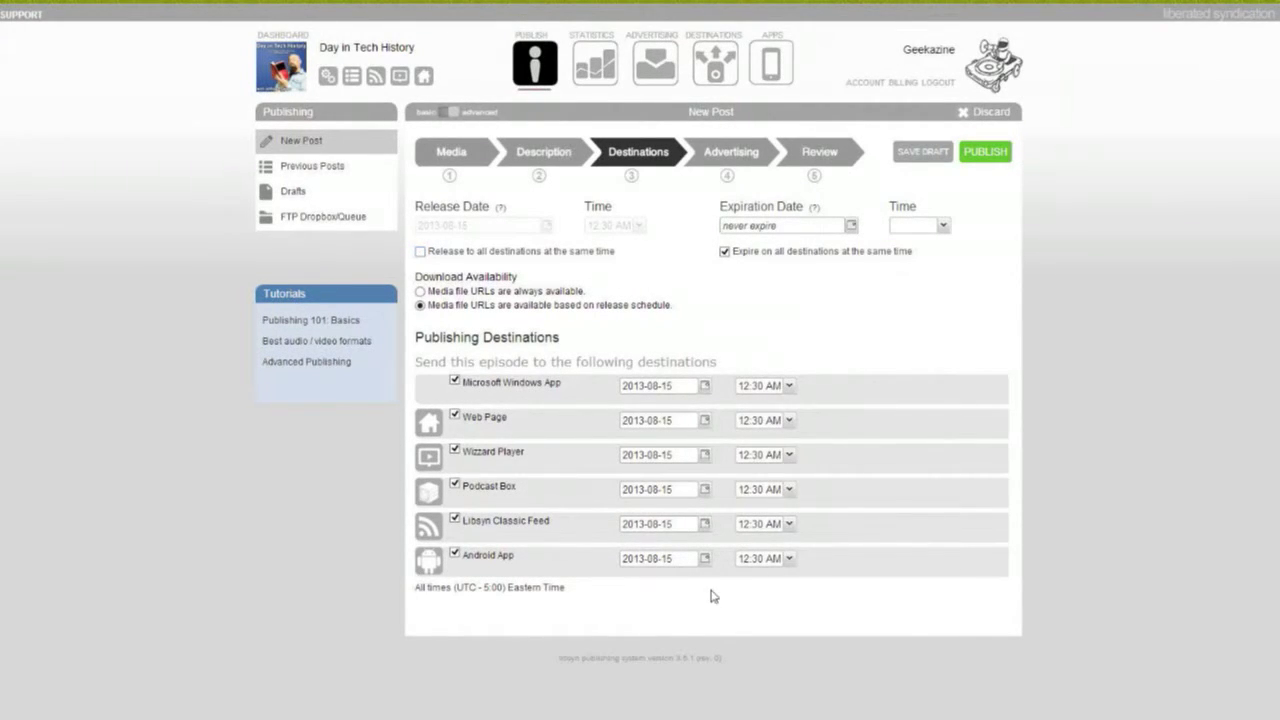
pyautogui.click(420, 252)
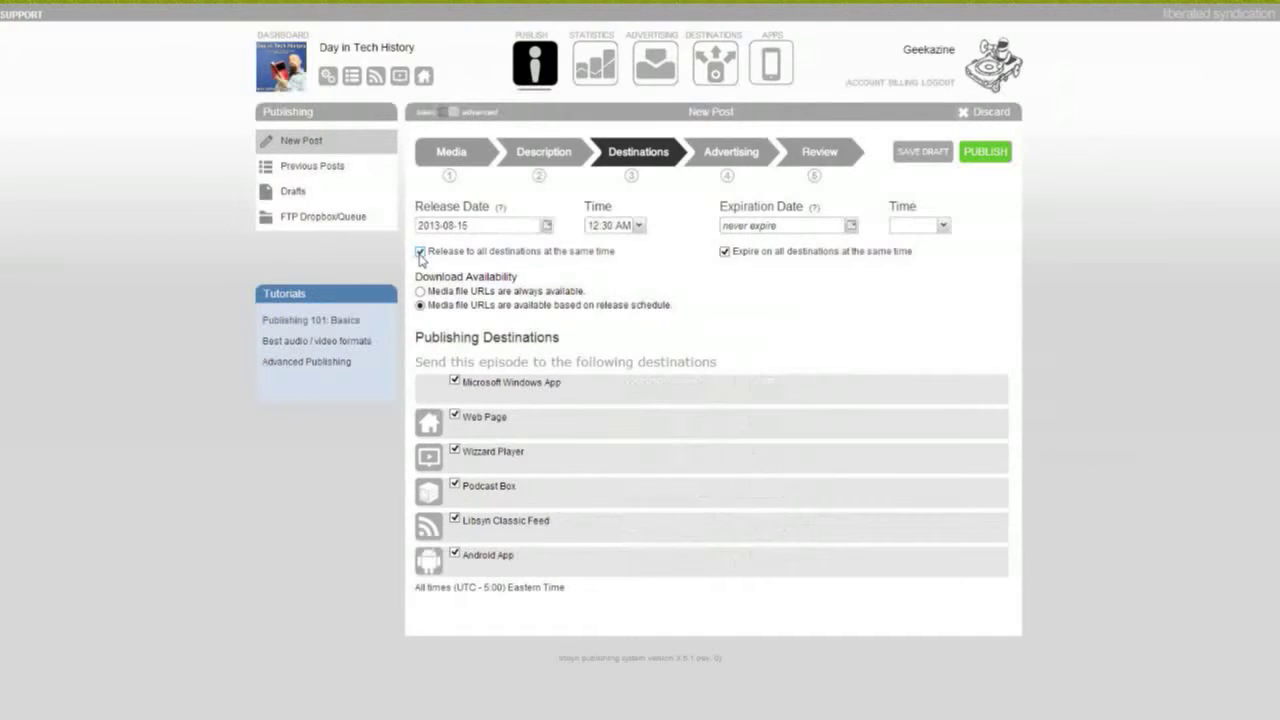
pyautogui.click(420, 252)
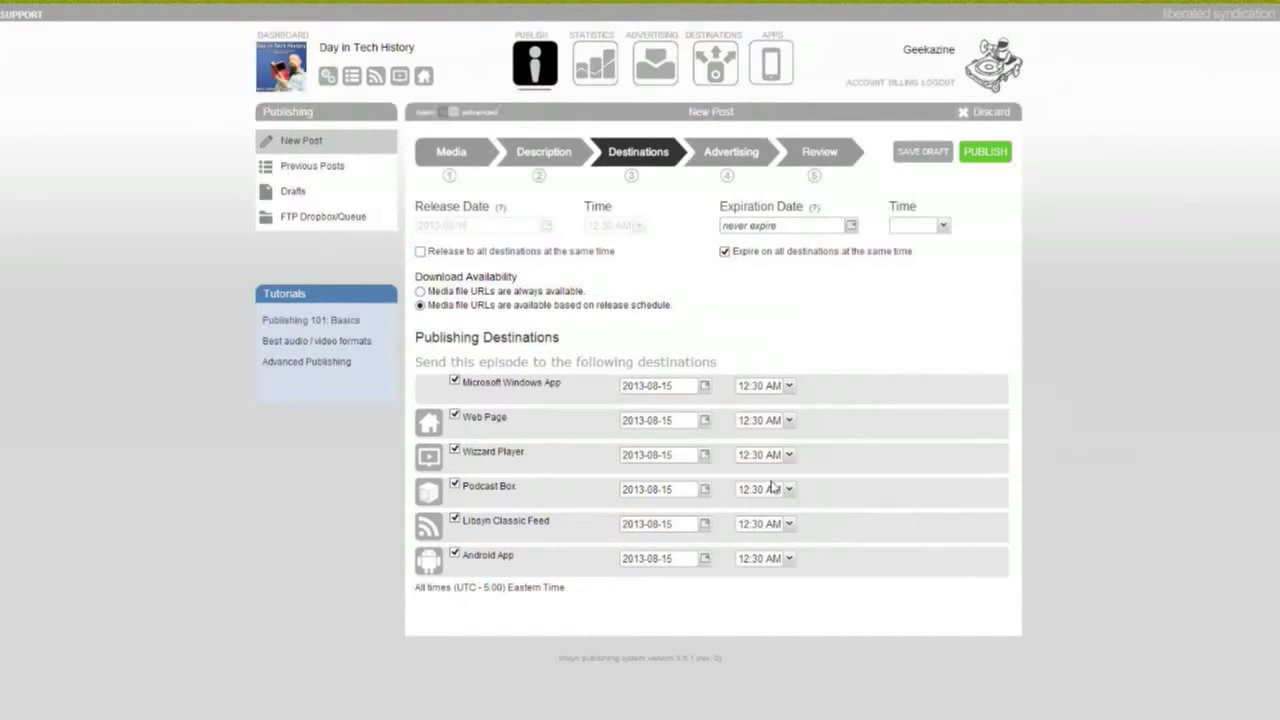
pyautogui.click(788, 424)
pyautogui.click(788, 424)
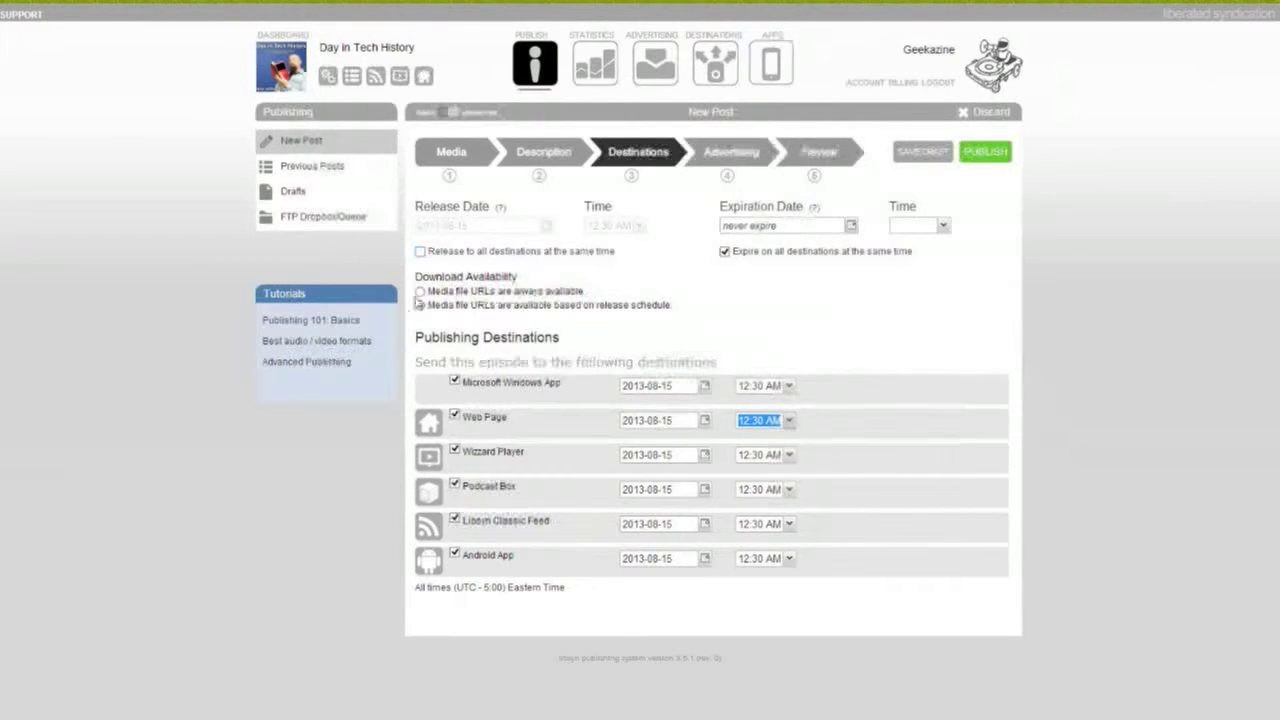
pyautogui.click(420, 291)
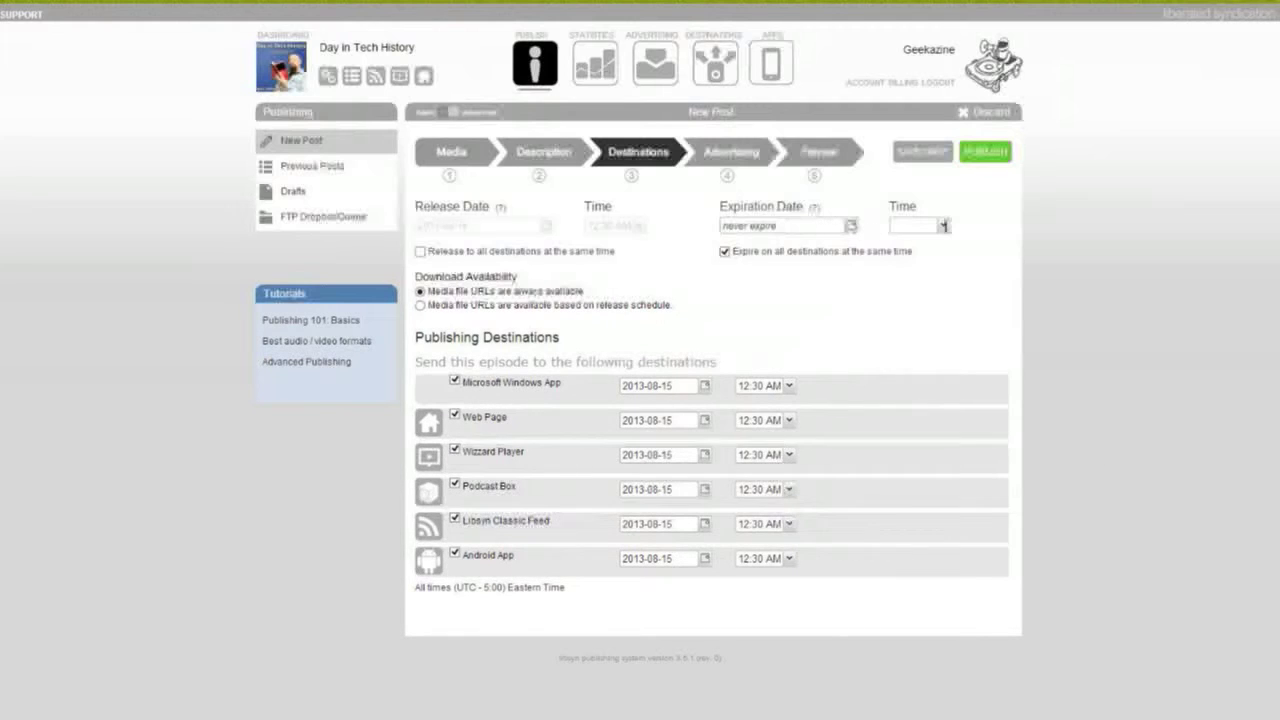
# Step: Set the episode to expire on all destinations on 2014-08-15 at 12:30 AM
pyautogui.click(851, 226)
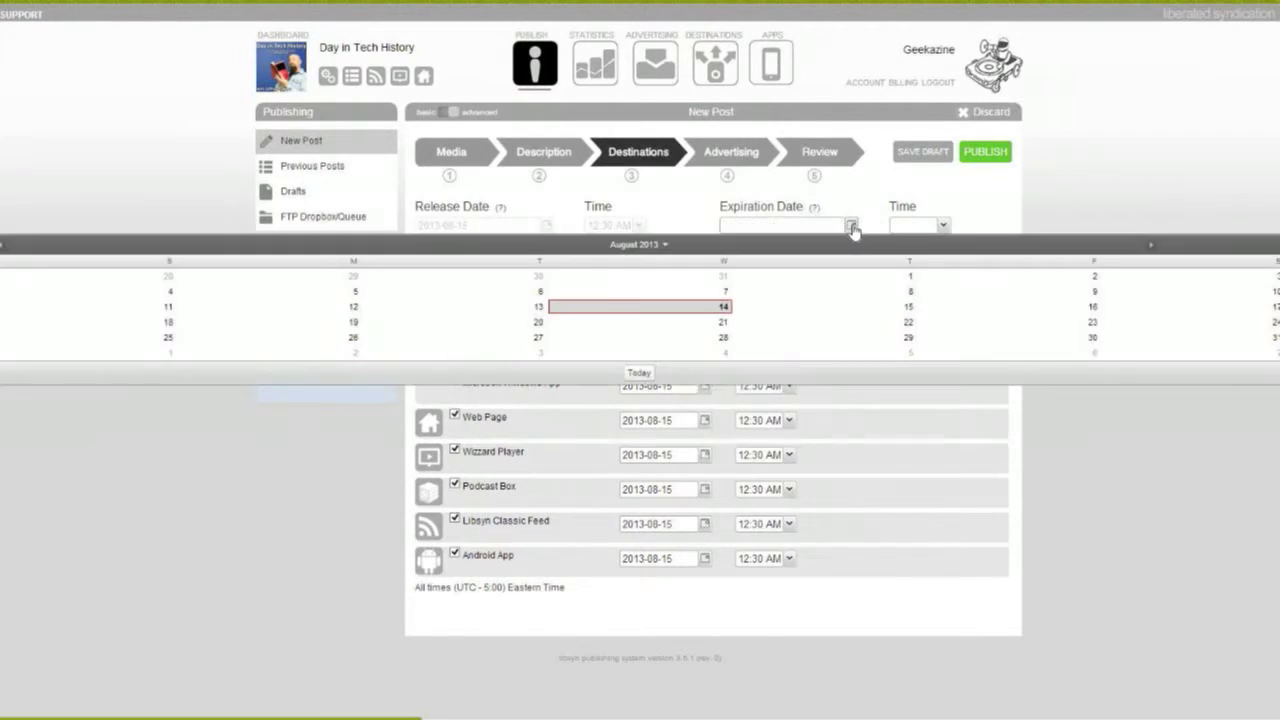
pyautogui.click(906, 308)
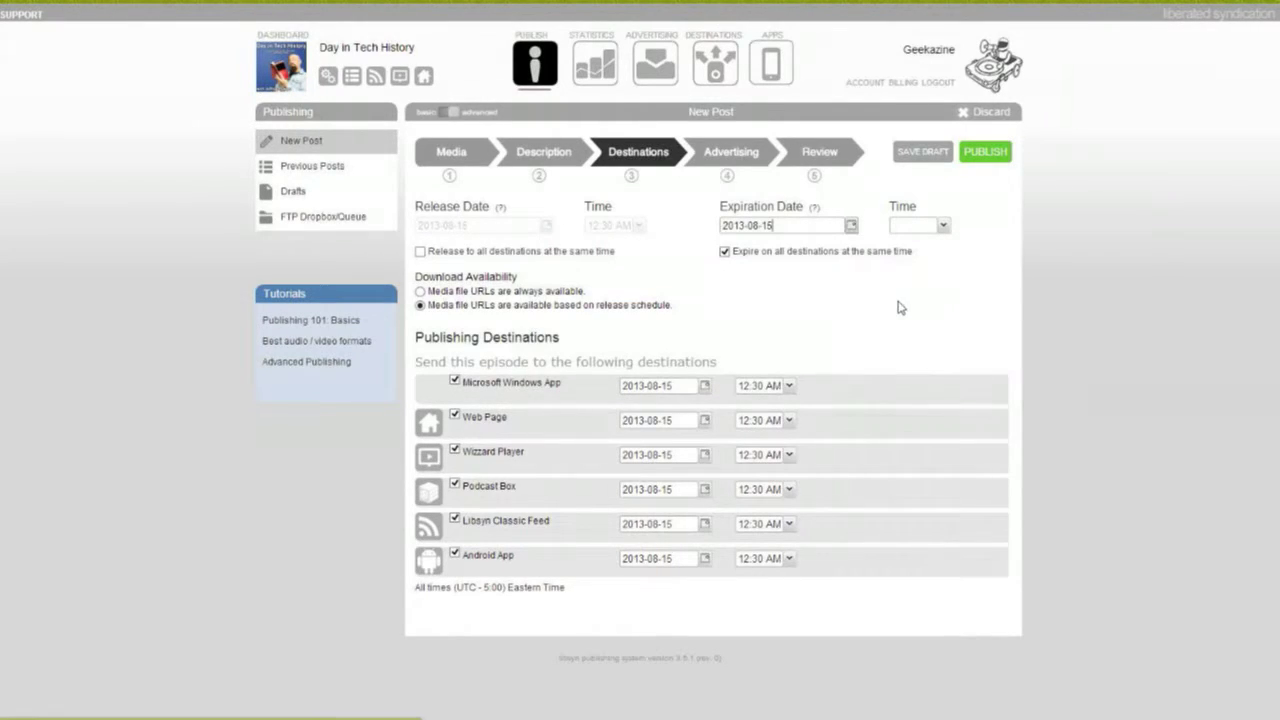
pyautogui.press('BackSpace')
pyautogui.write('4')
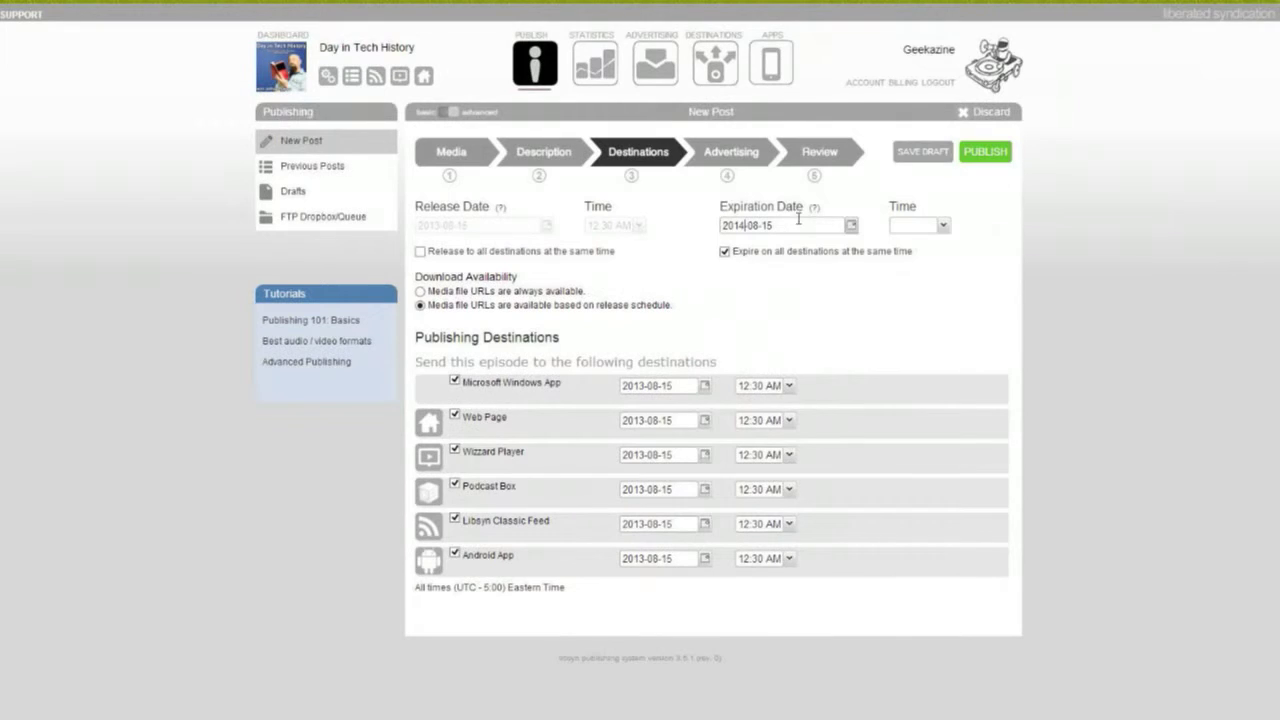
pyautogui.click(942, 225)
pyautogui.click(922, 261)
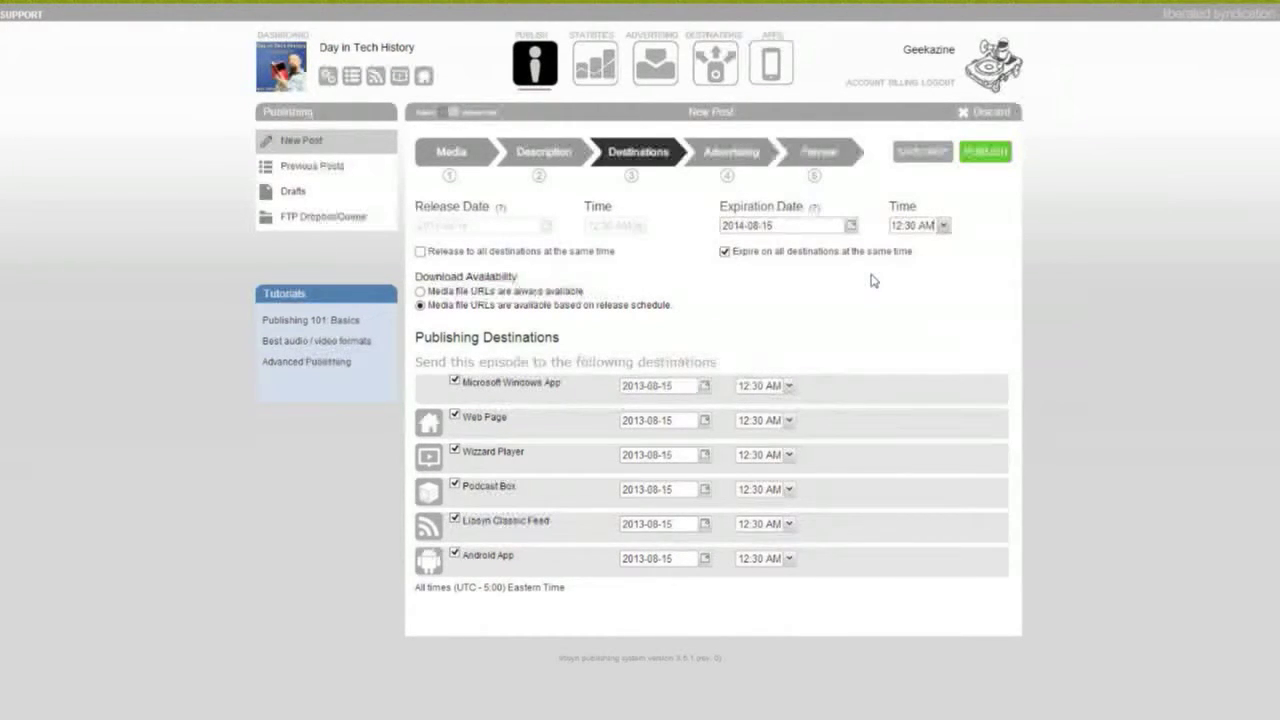
pyautogui.click(724, 253)
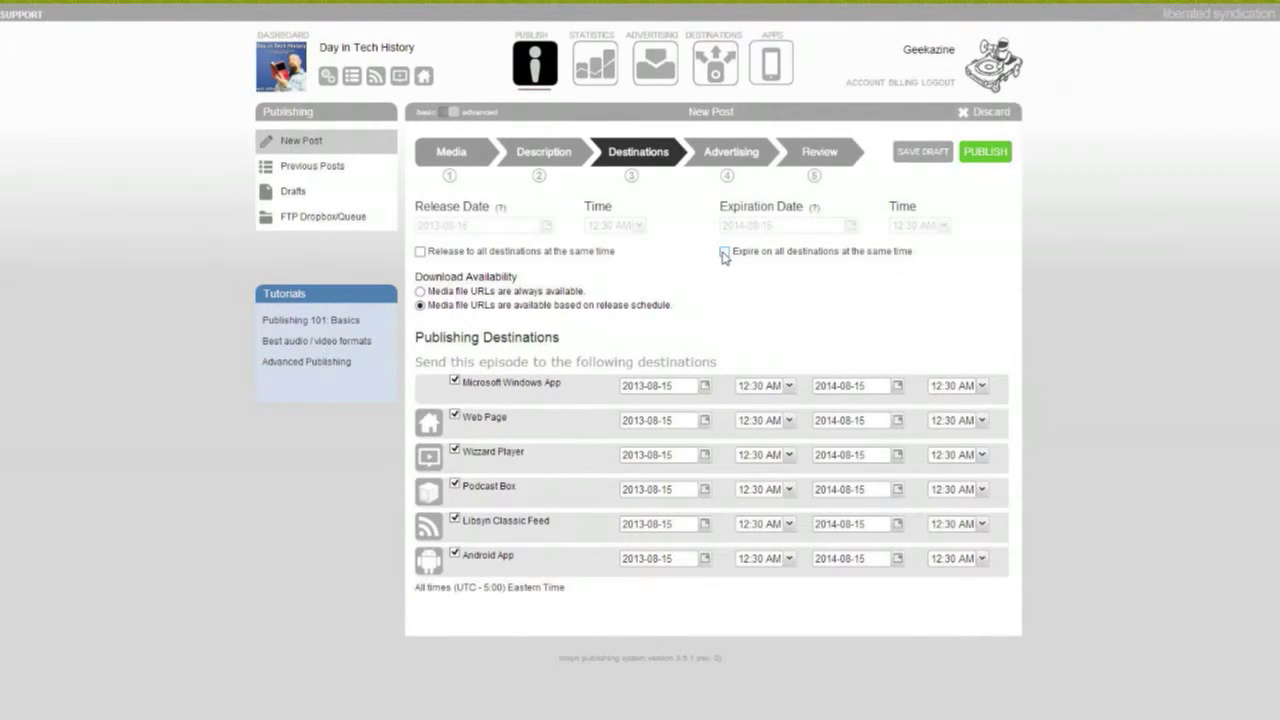
pyautogui.click(724, 253)
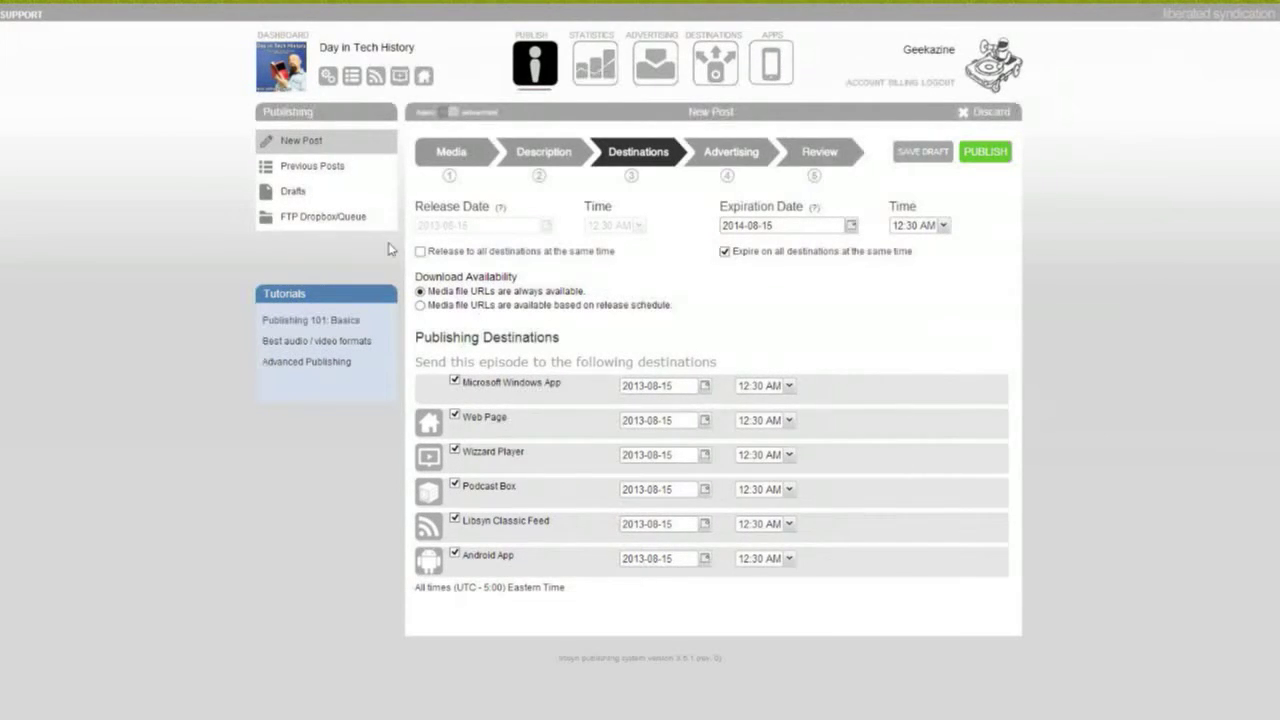
# Step: Publish the episode post and return to the list of previous posts
pyautogui.click(986, 153)
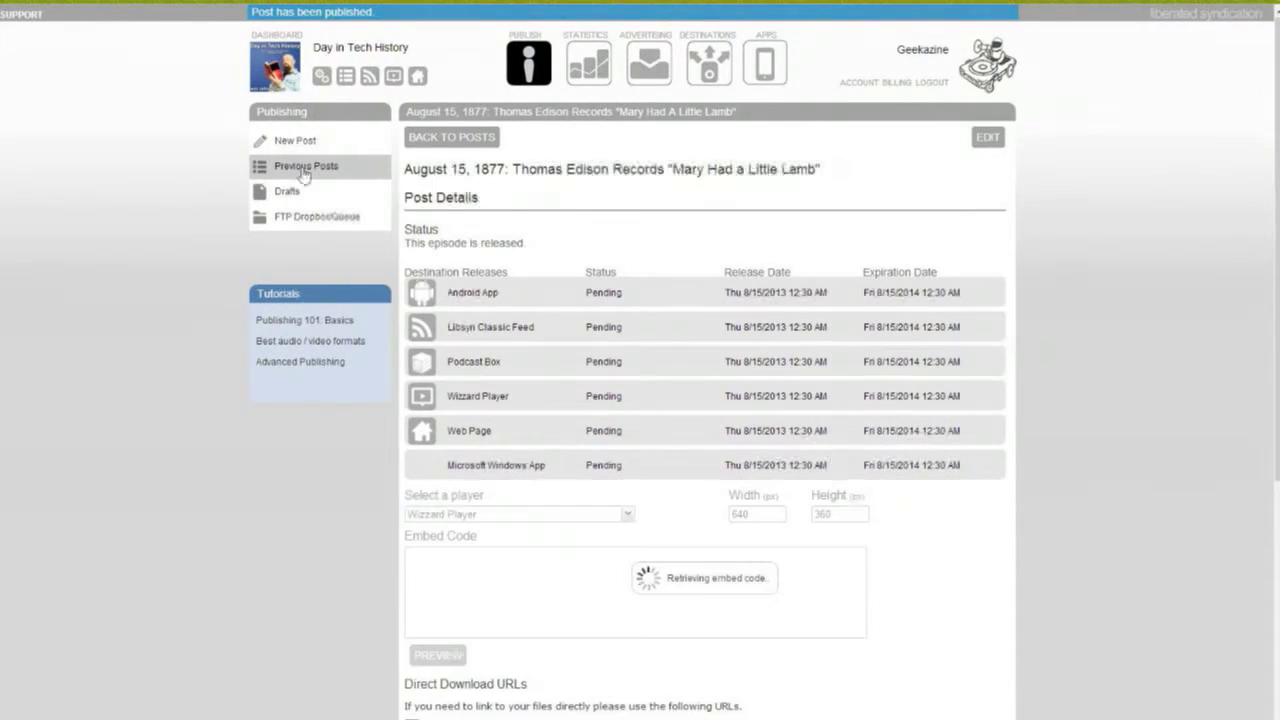
pyautogui.click(455, 140)
pyautogui.moveTo(507, 200)
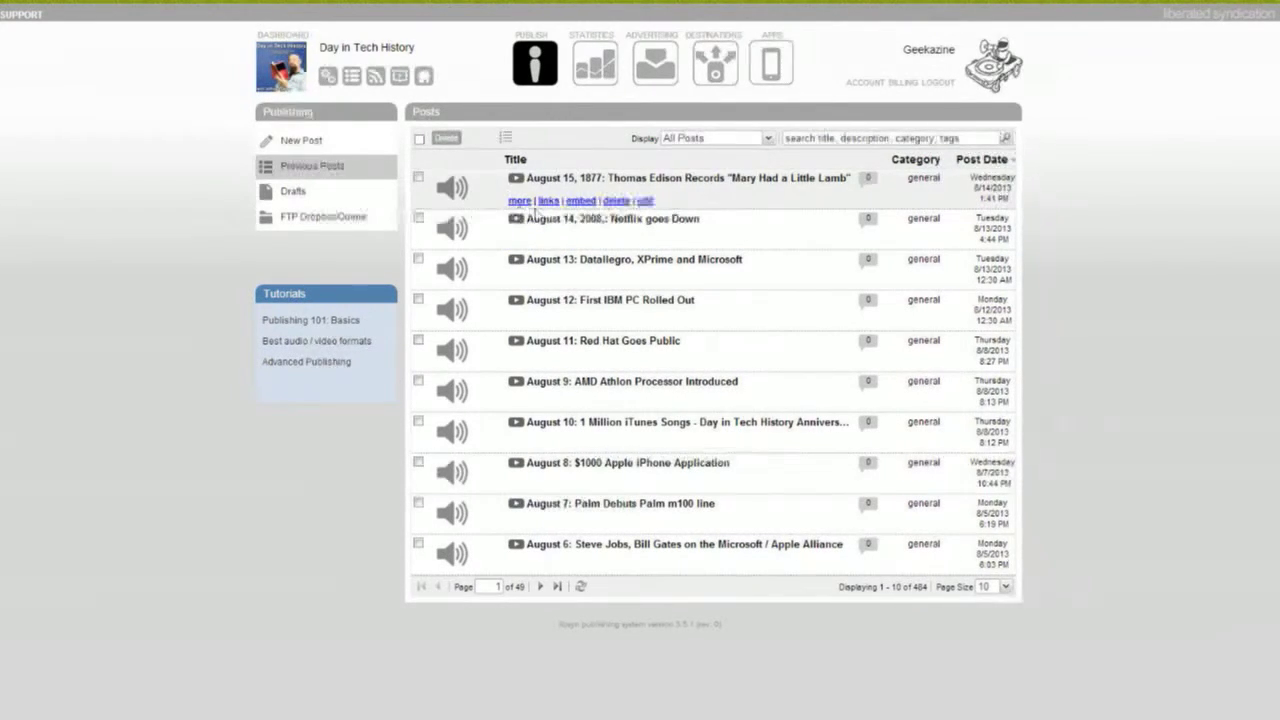
pyautogui.click(646, 201)
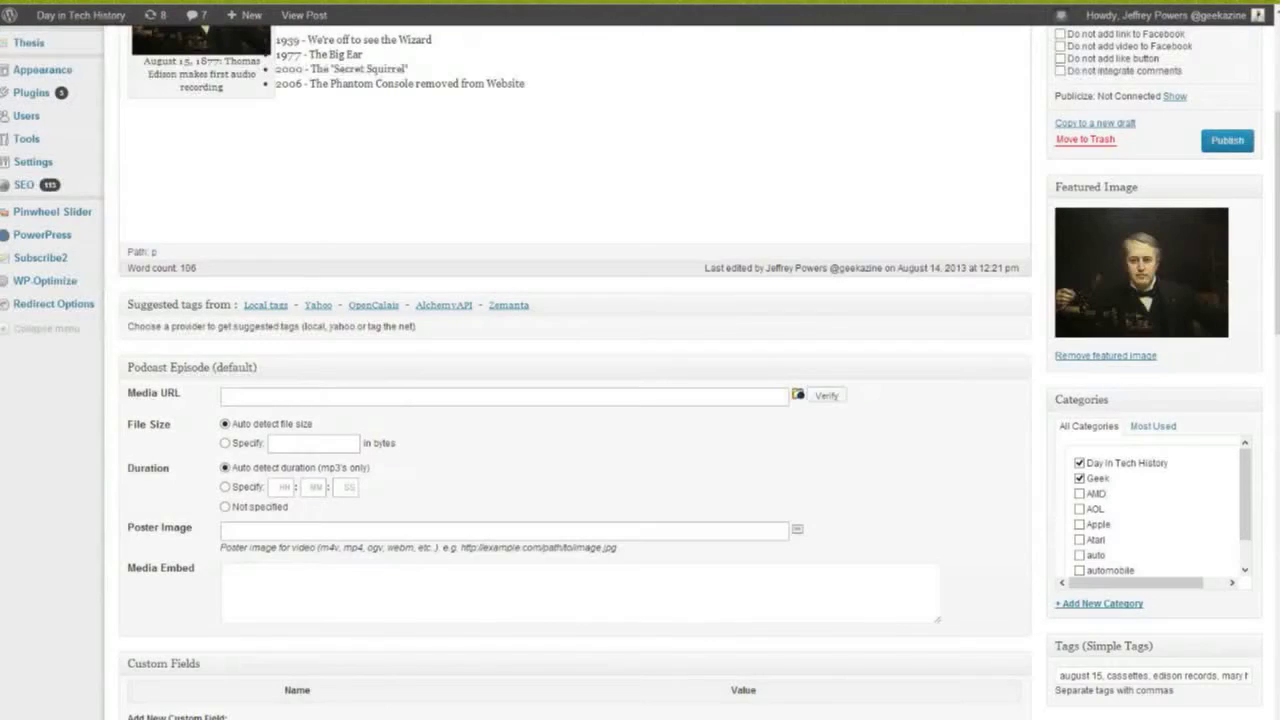
pyautogui.scroll(5, 503, 269)
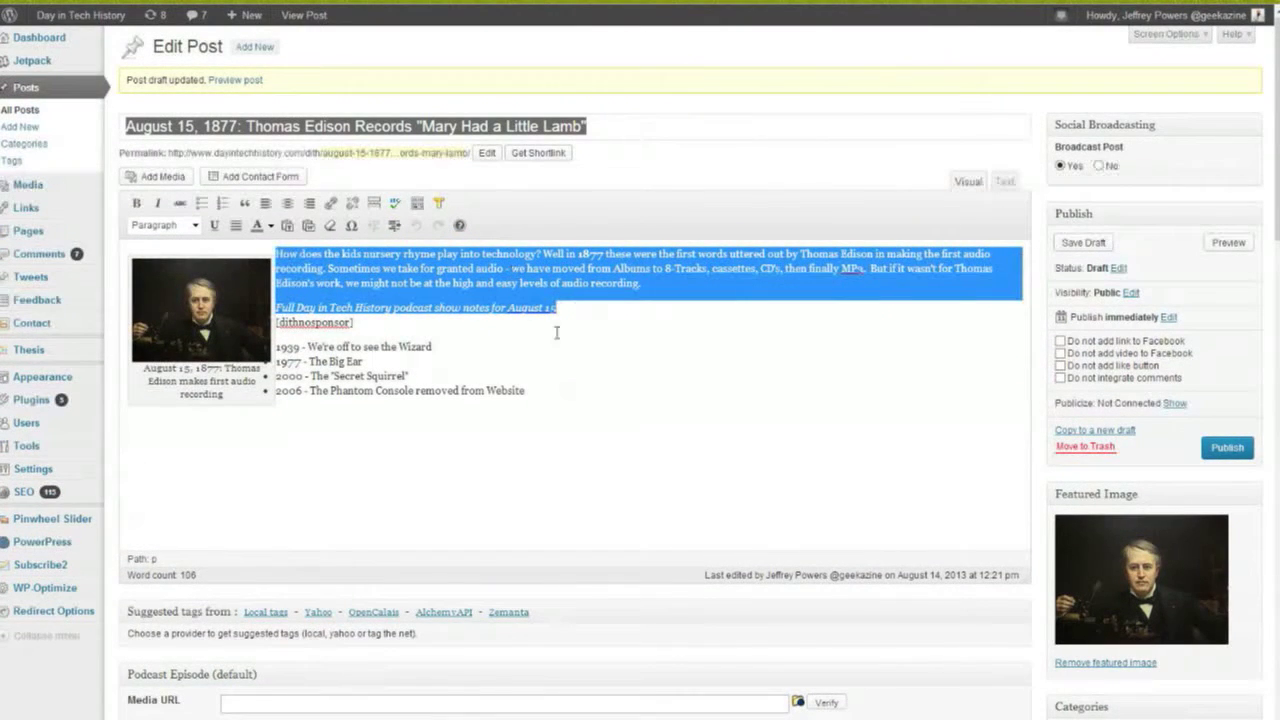
pyautogui.click(546, 359)
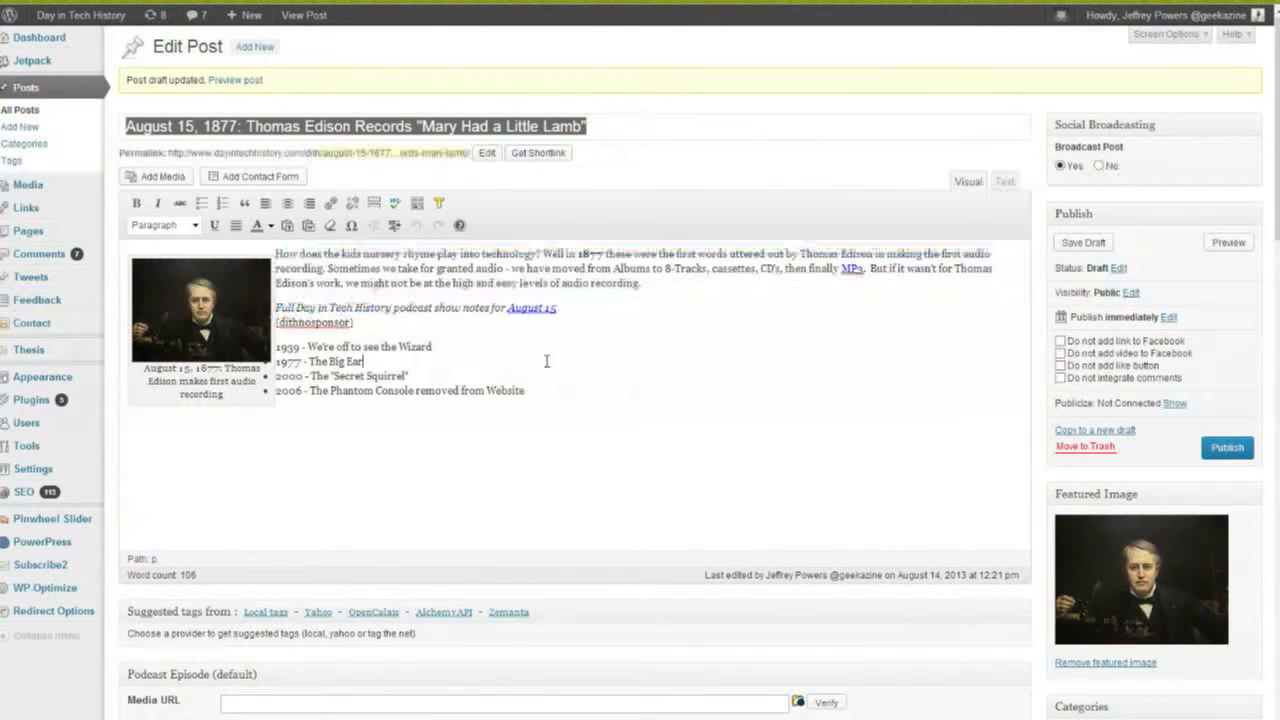
pyautogui.scroll(-4, 546, 365)
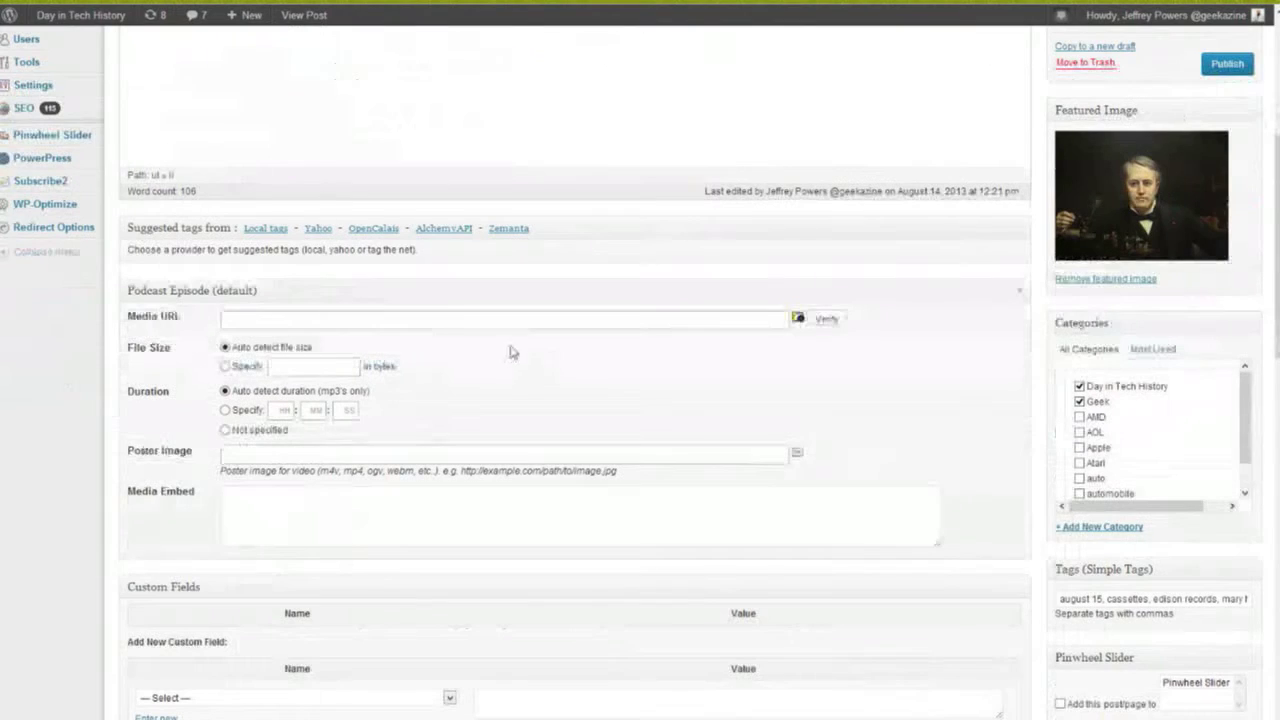
pyautogui.click(462, 324)
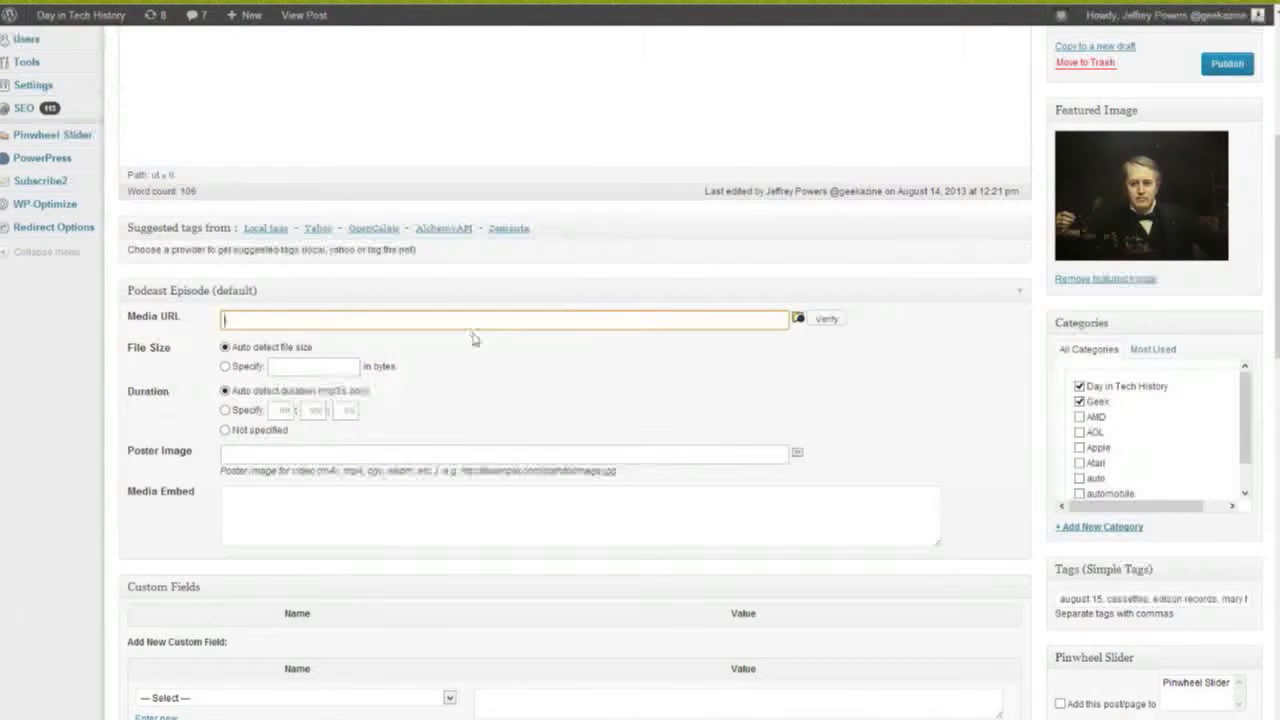
pyautogui.write('http://')
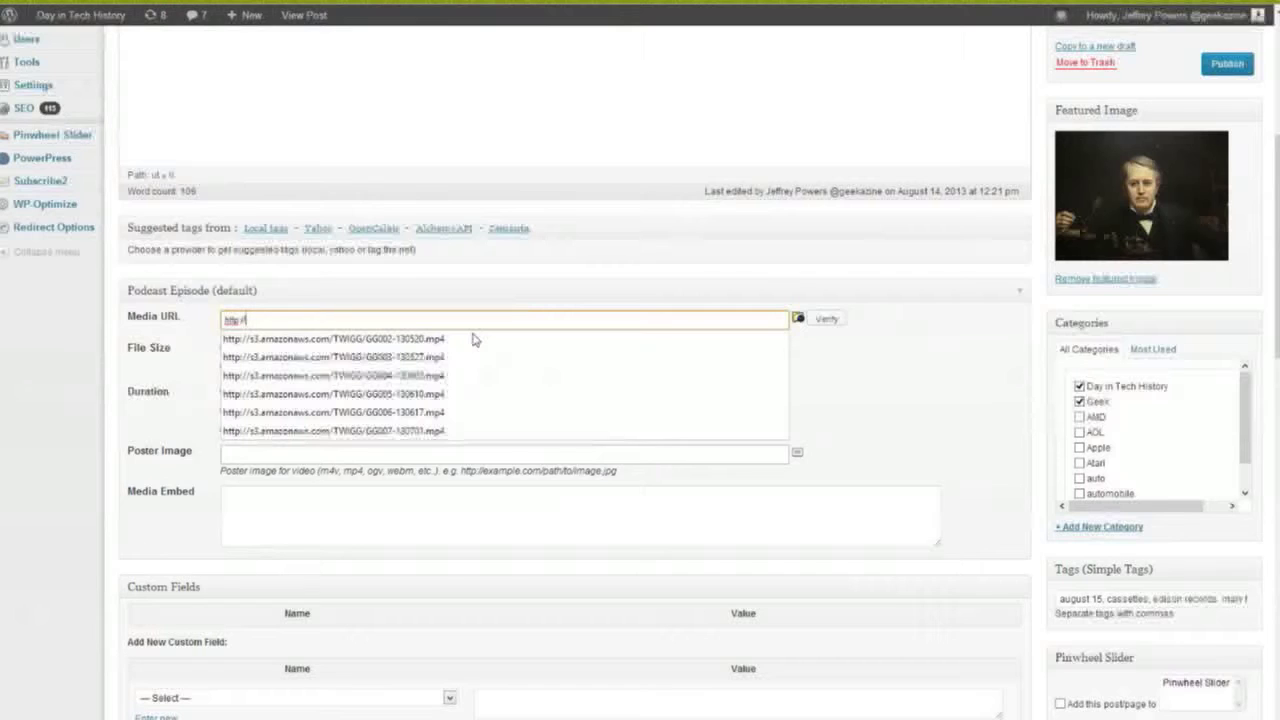
pyautogui.write('traffic')
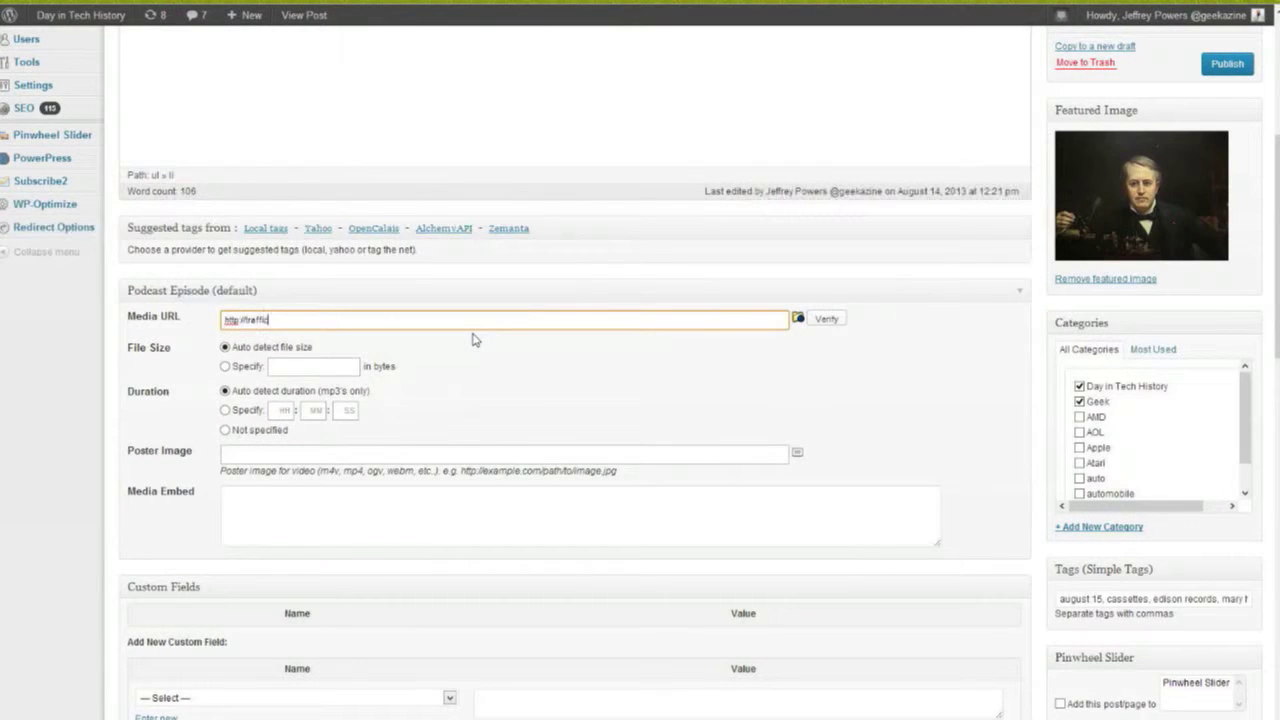
pyautogui.write('.libsyn.com/geekazine/dth1308')
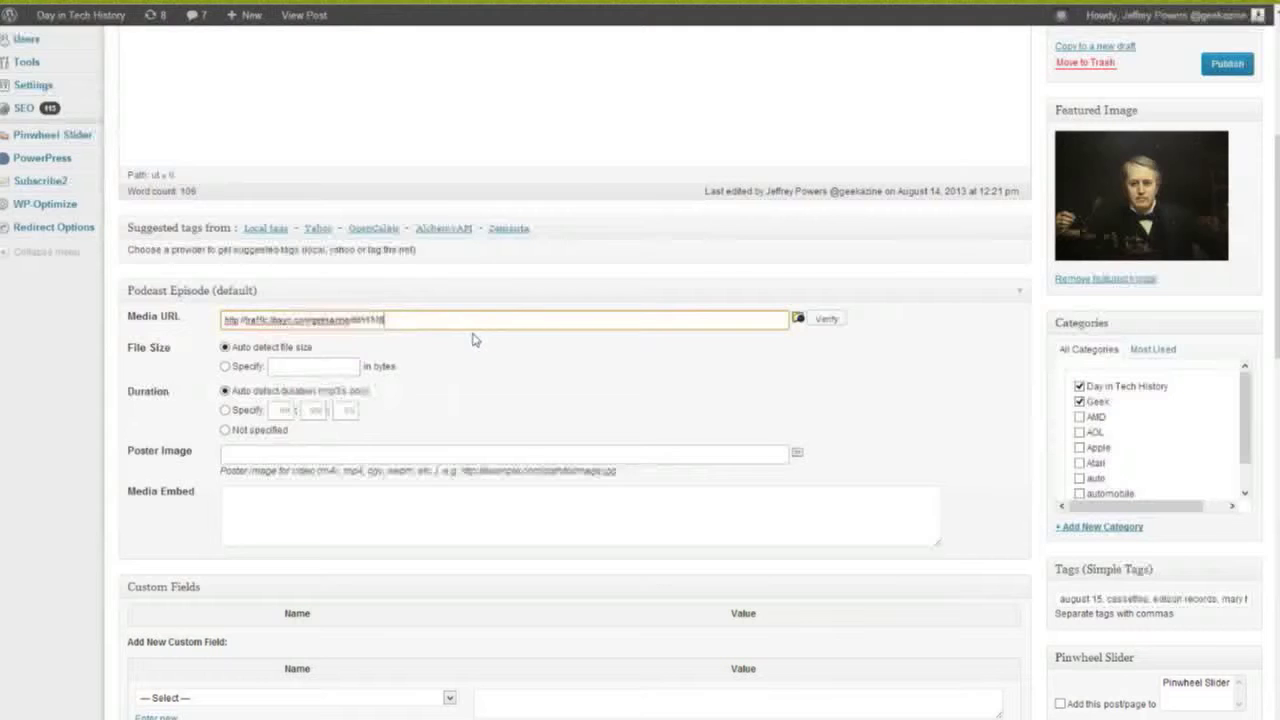
pyautogui.write('.mp3')
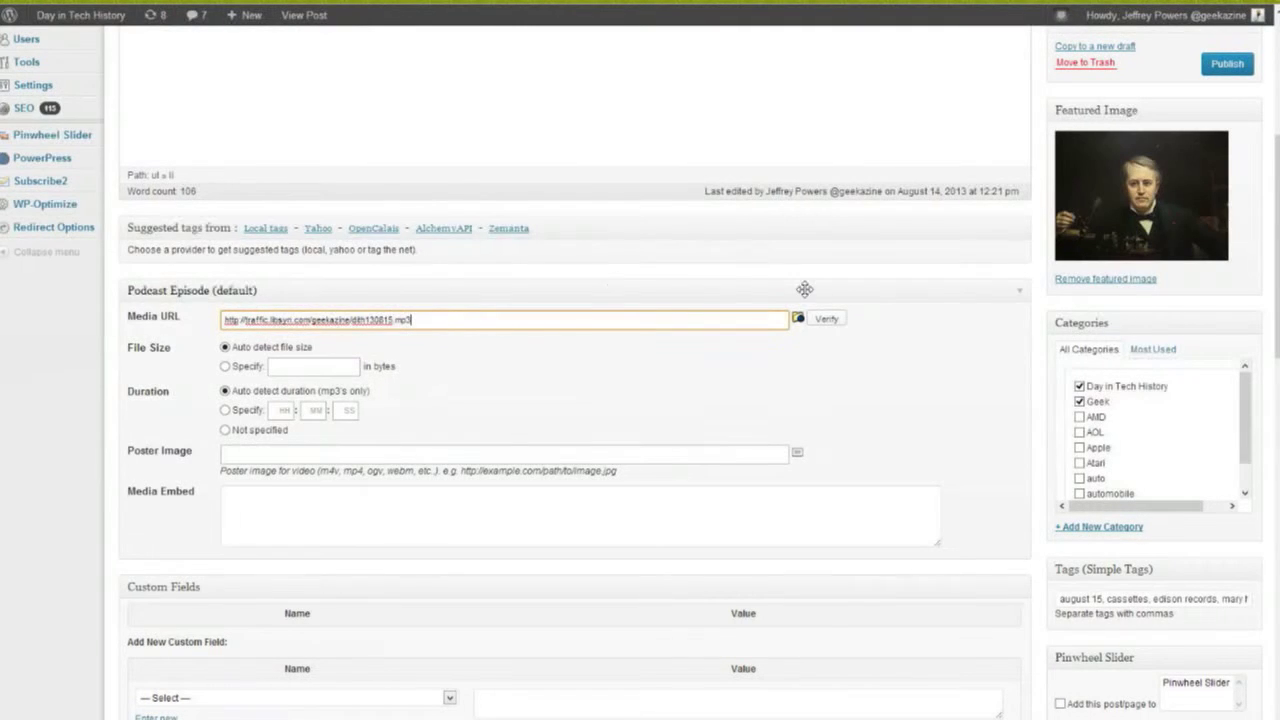
pyautogui.click(826, 320)
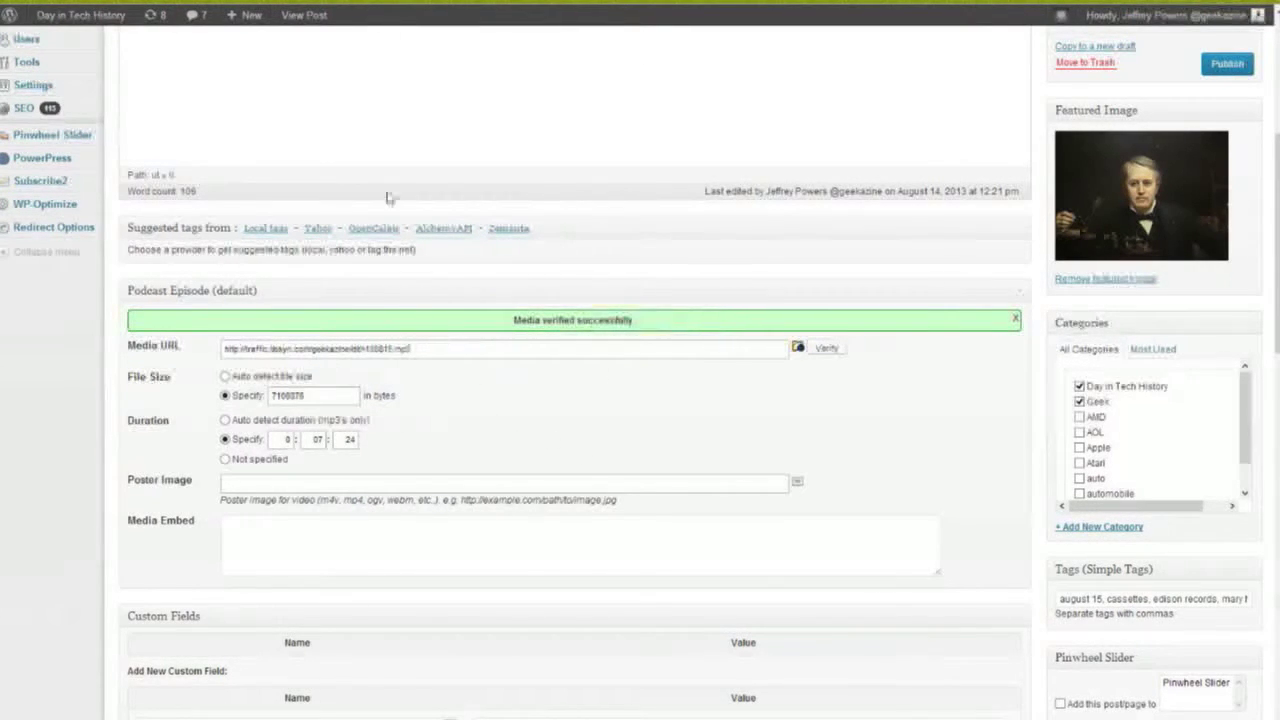
pyautogui.scroll(2, 708, 362)
pyautogui.scroll(2, 708, 362)
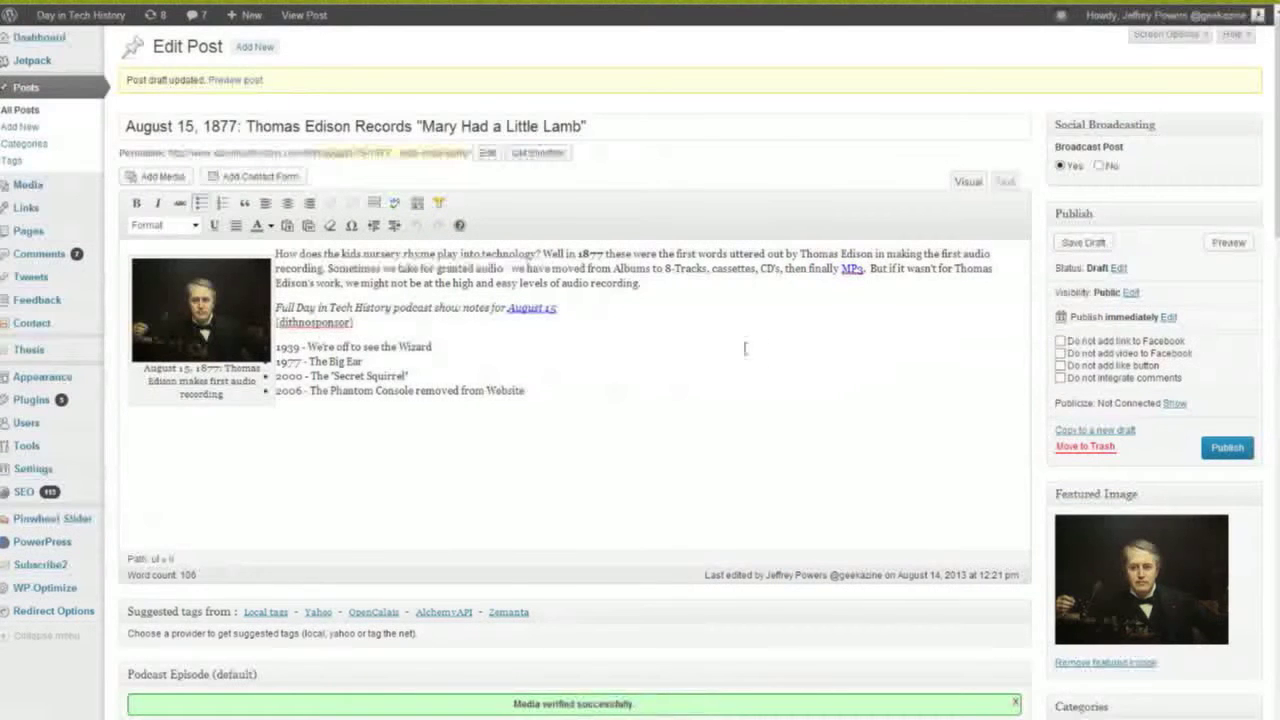
# Step: Set the post's publish schedule to August 15, 2013 at 05:30 and save the draft
pyautogui.click(1167, 318)
pyautogui.write('15')
pyautogui.press('Tab')
pyautogui.press('Tab')
pyautogui.write('05')
pyautogui.press('Tab')
pyautogui.write('30')
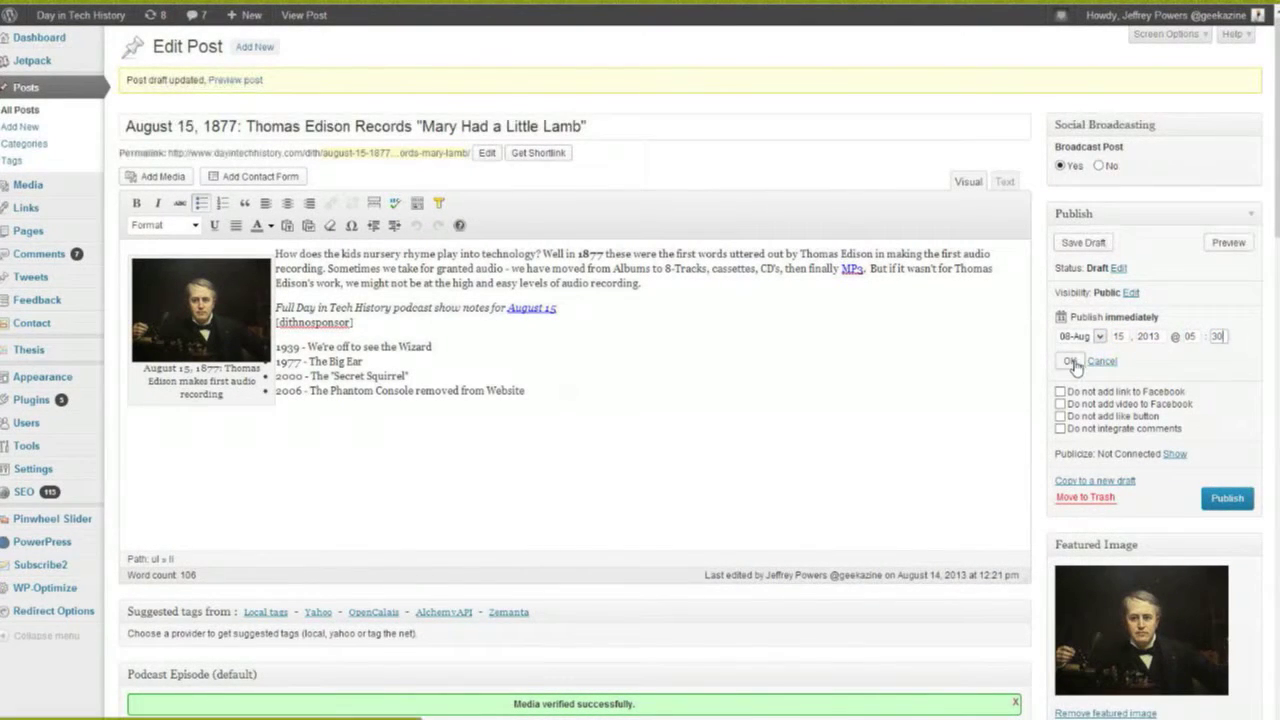
pyautogui.click(1070, 361)
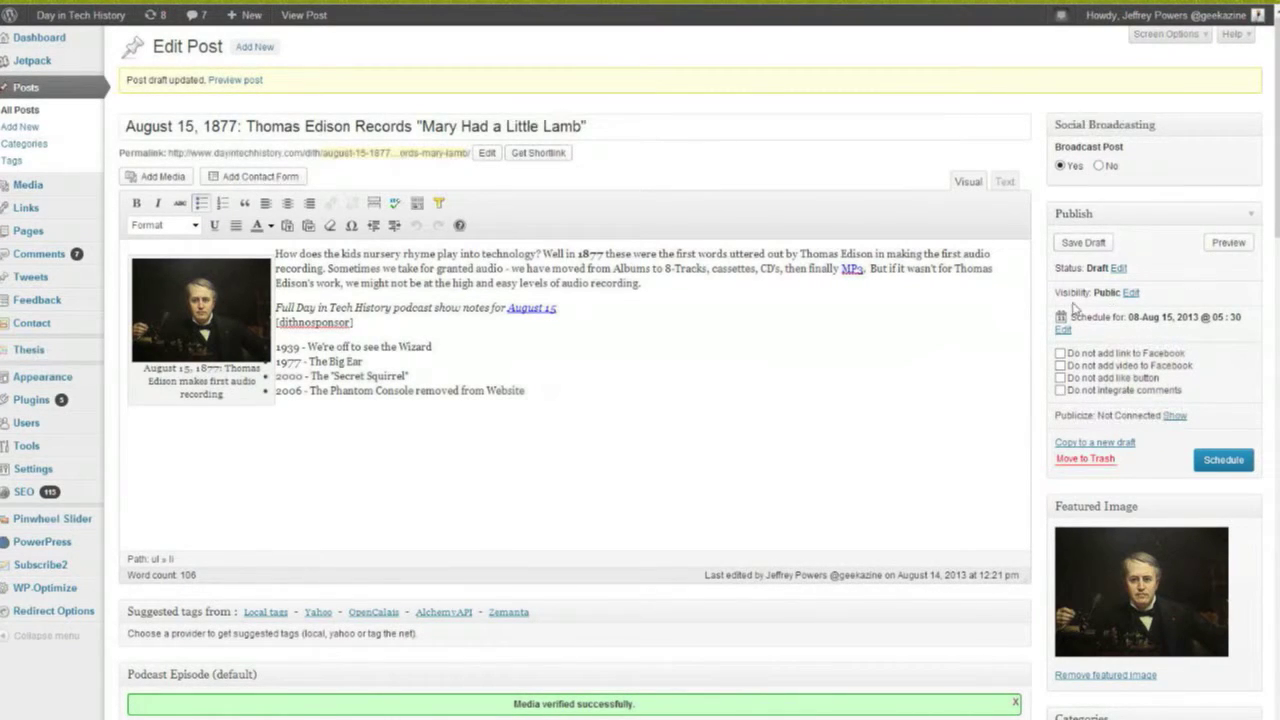
pyautogui.click(1083, 244)
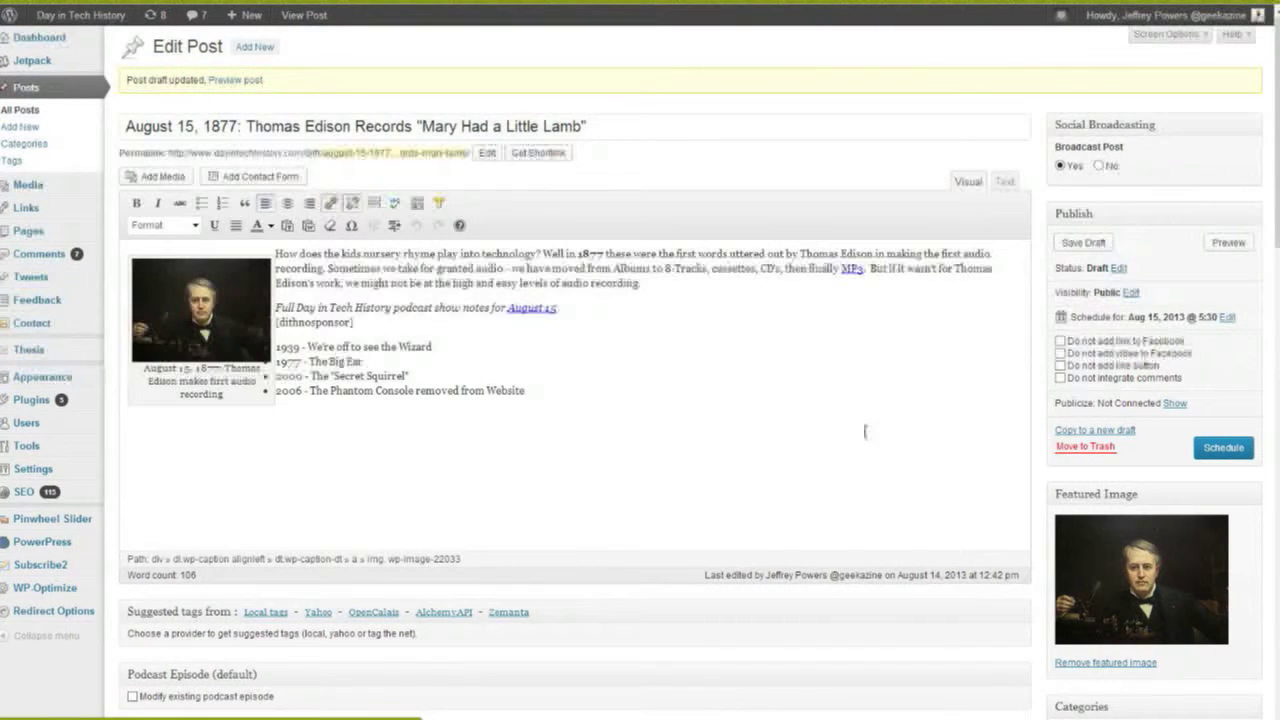
# Step: Review the saved draft's podcast episode settings, briefly opening and closing the option to modify the existing episode
pyautogui.scroll(-3, 865, 432)
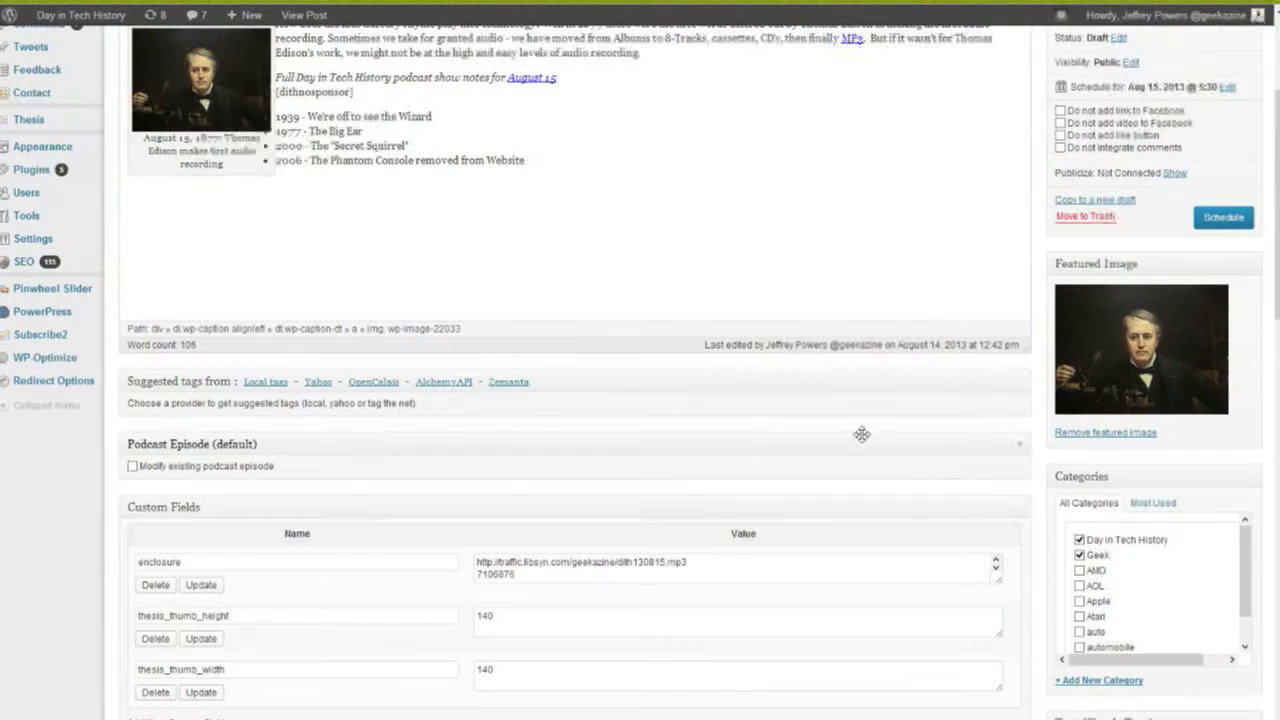
pyautogui.click(133, 467)
pyautogui.click(133, 467)
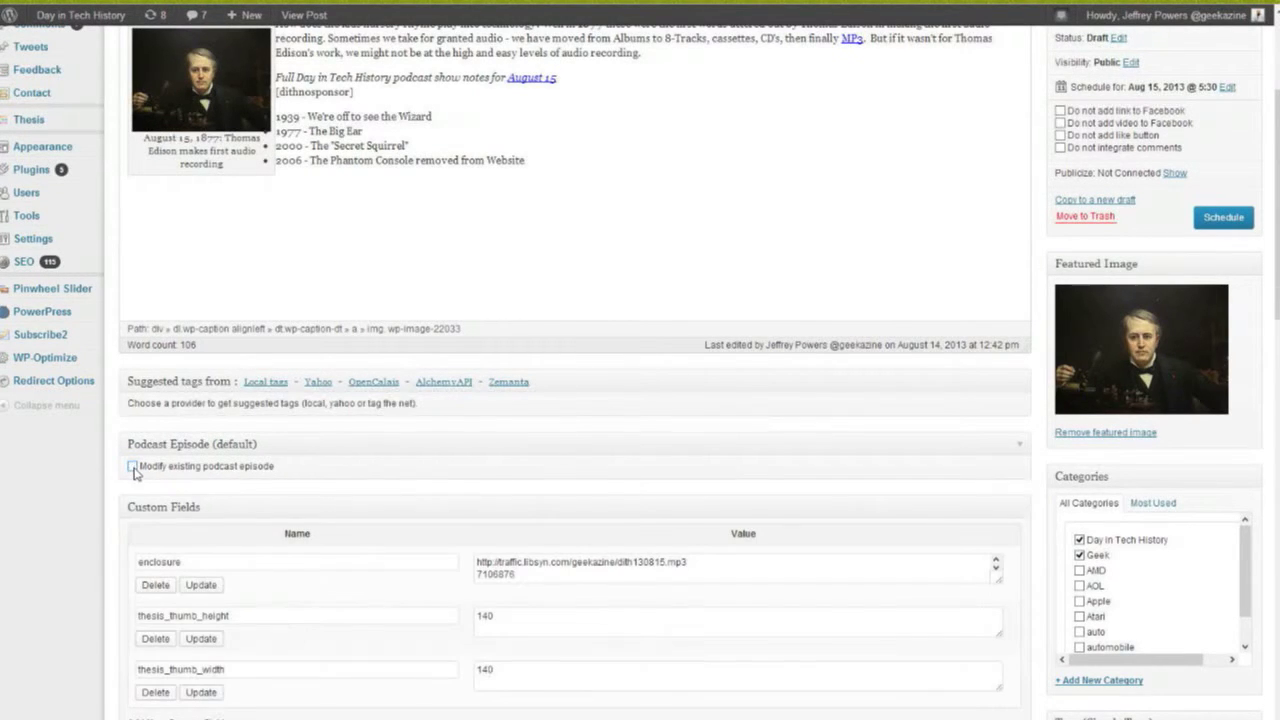
pyautogui.scroll(-1, 737, 480)
pyautogui.scroll(2, 736, 484)
pyautogui.scroll(2, 737, 484)
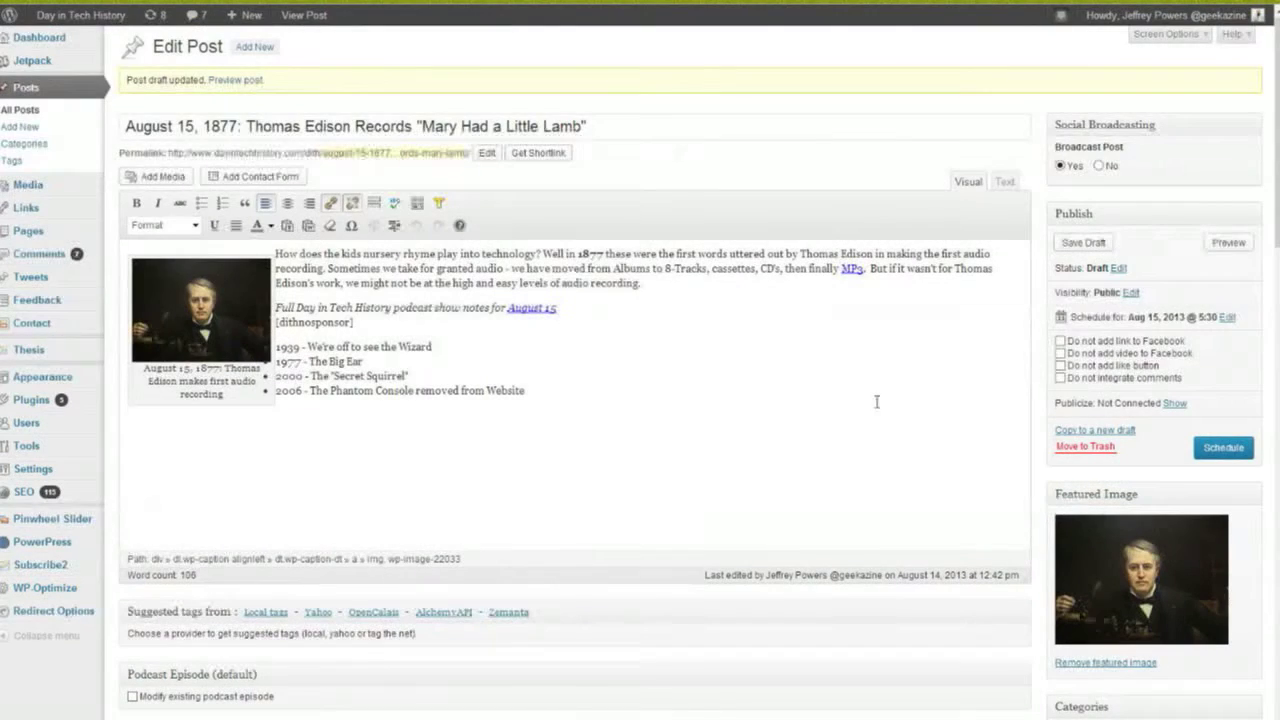